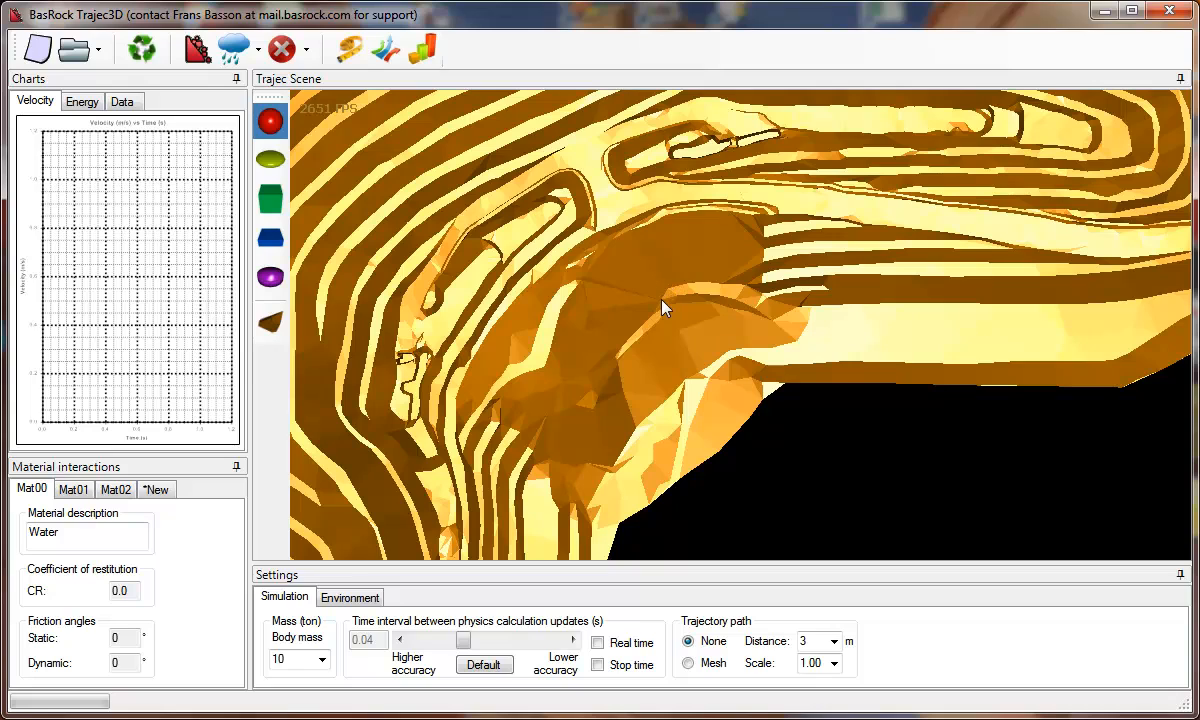
Examine the whole pit shell from several angles and distances, including both of its ends.
left_click_drag(668, 349, 637, 404)
left_click_drag(678, 313, 674, 418)
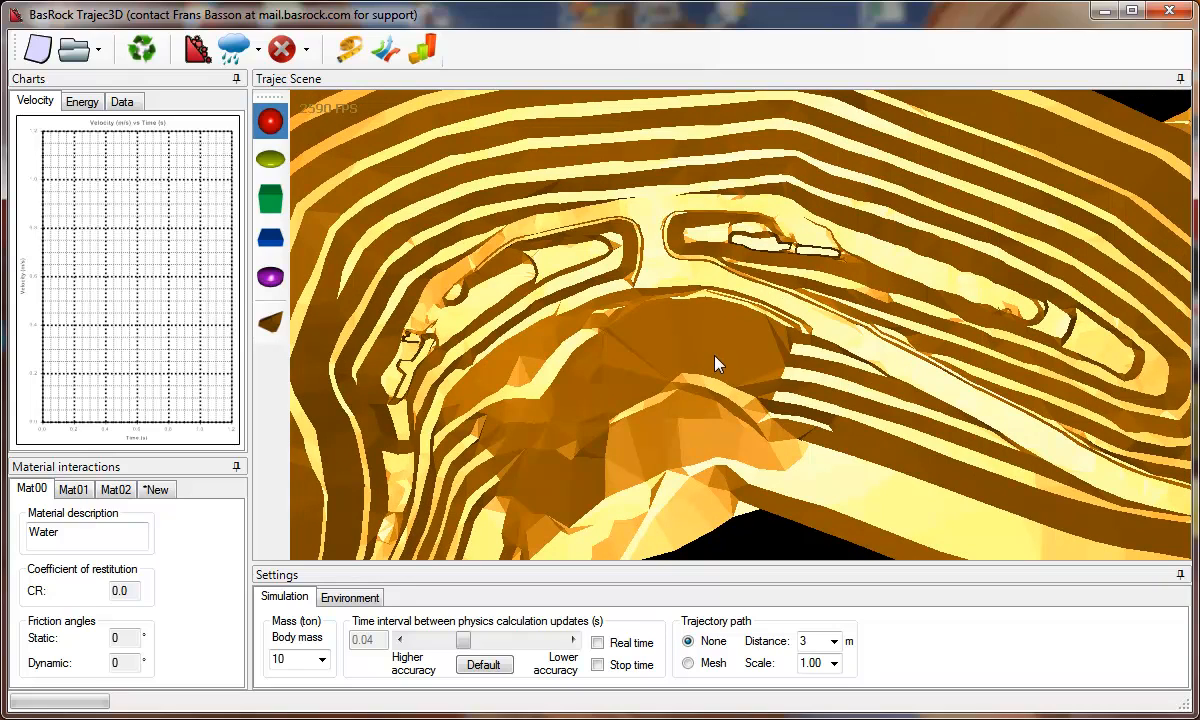
right_click_drag(745, 295, 730, 322)
scroll(651, 416, "down", 3)
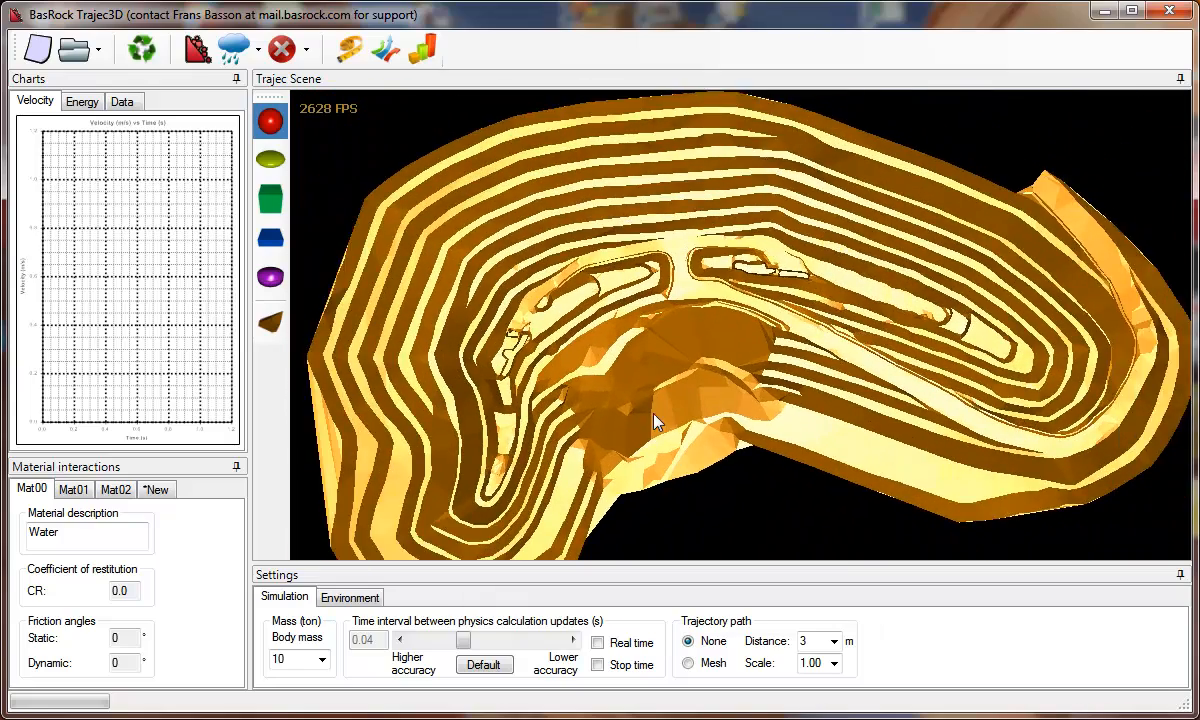
scroll(655, 425, "up", 7)
scroll(655, 440, "down", 5)
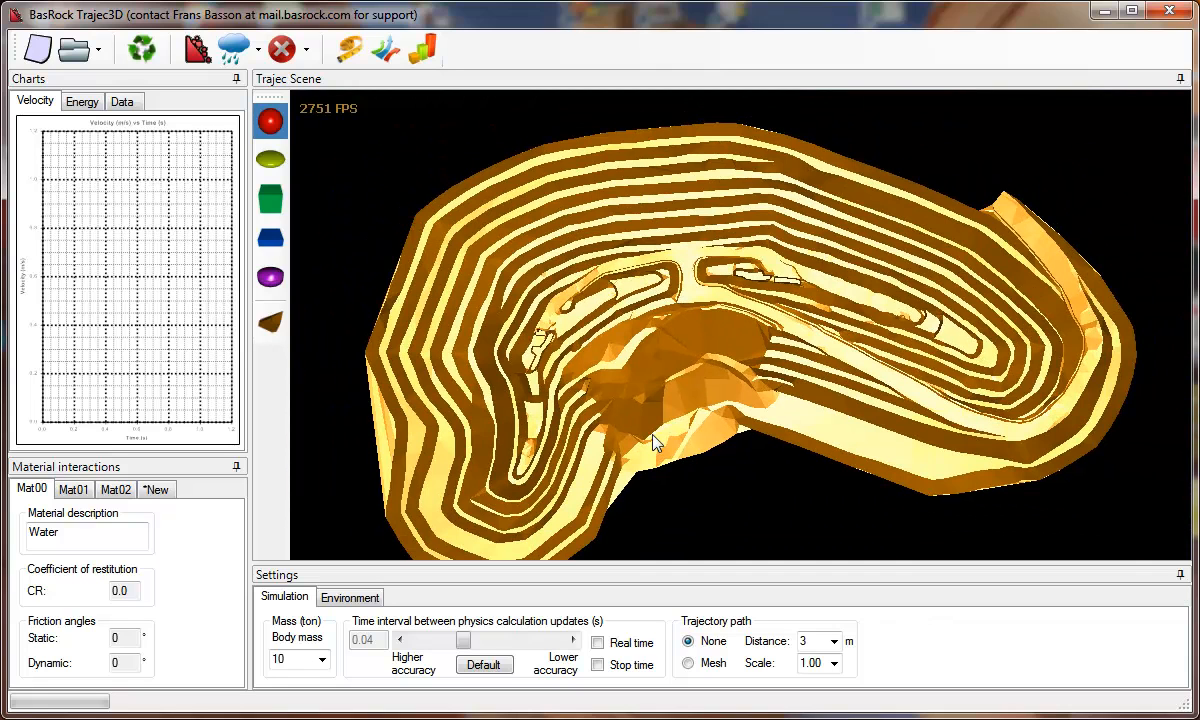
left_click_drag(655, 443, 965, 355)
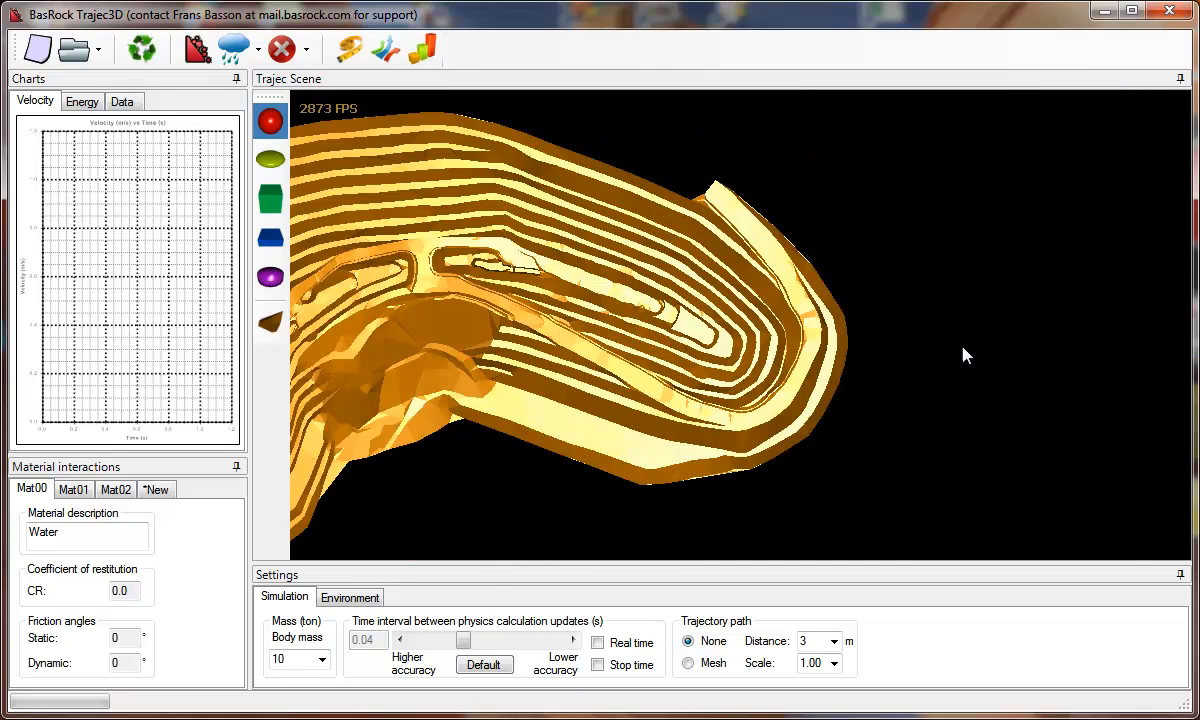
double_click(306, 220)
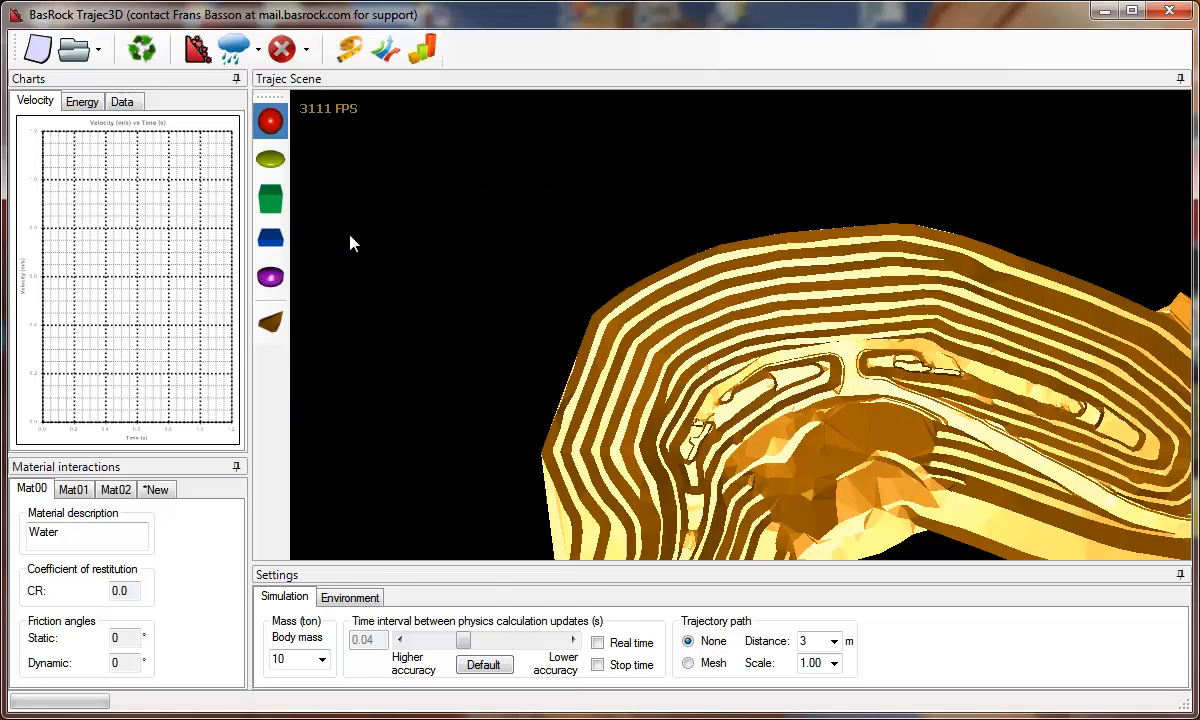
double_click(775, 170)
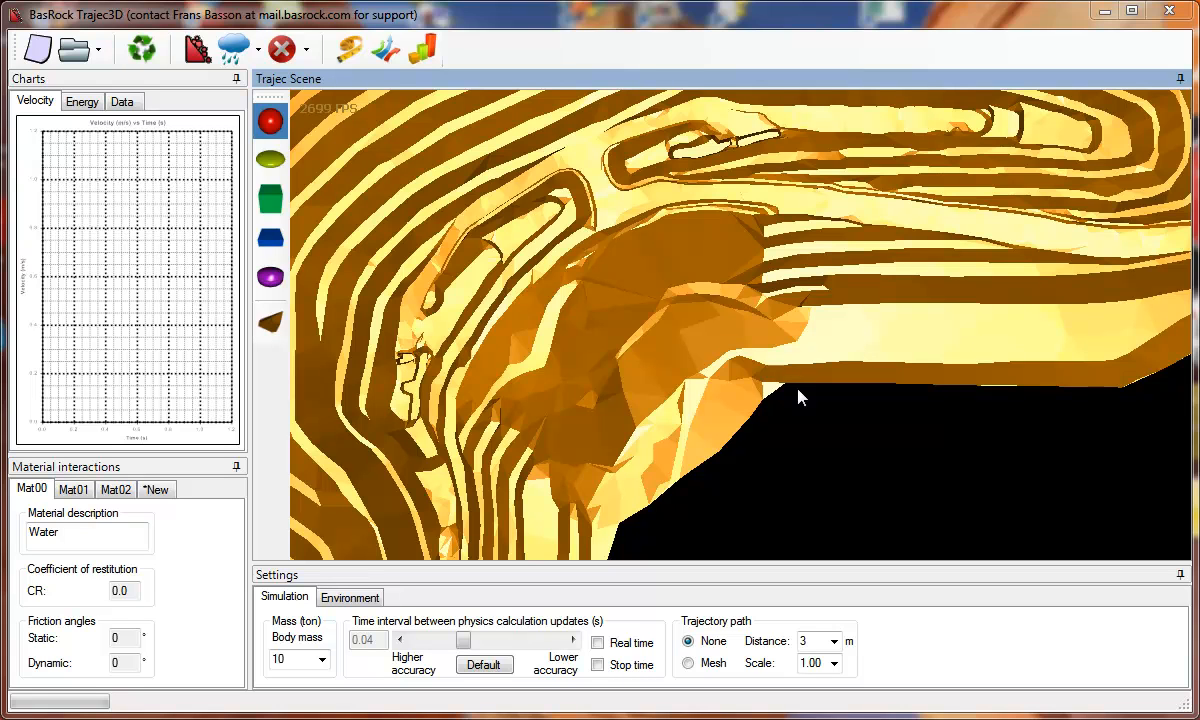
Review the existing rock material interactions and start a new one described as Rock.
left_click(74, 492)
left_click(110, 492)
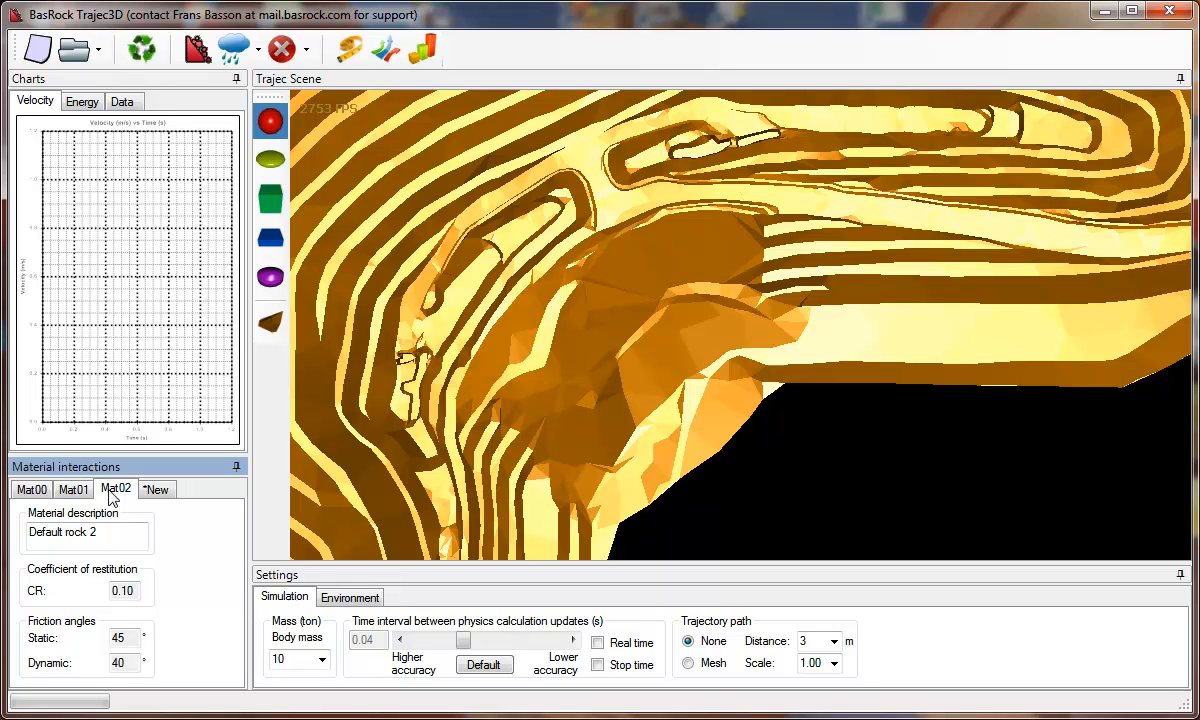
left_click(153, 492)
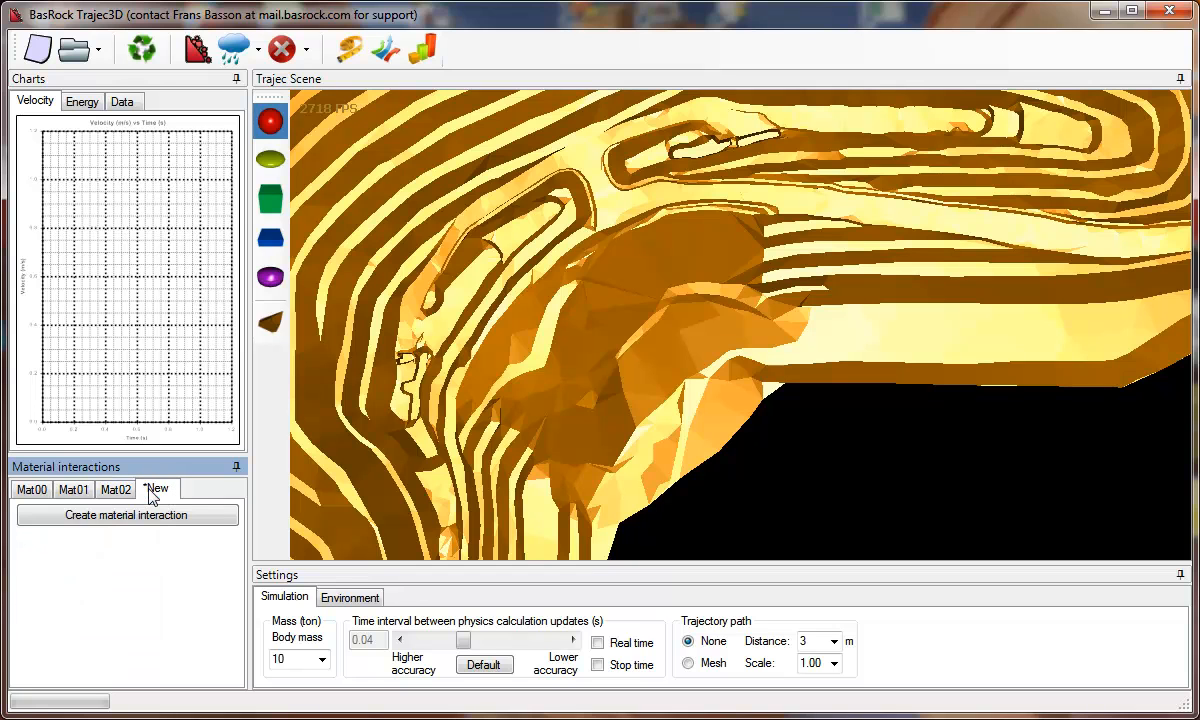
left_click(150, 514)
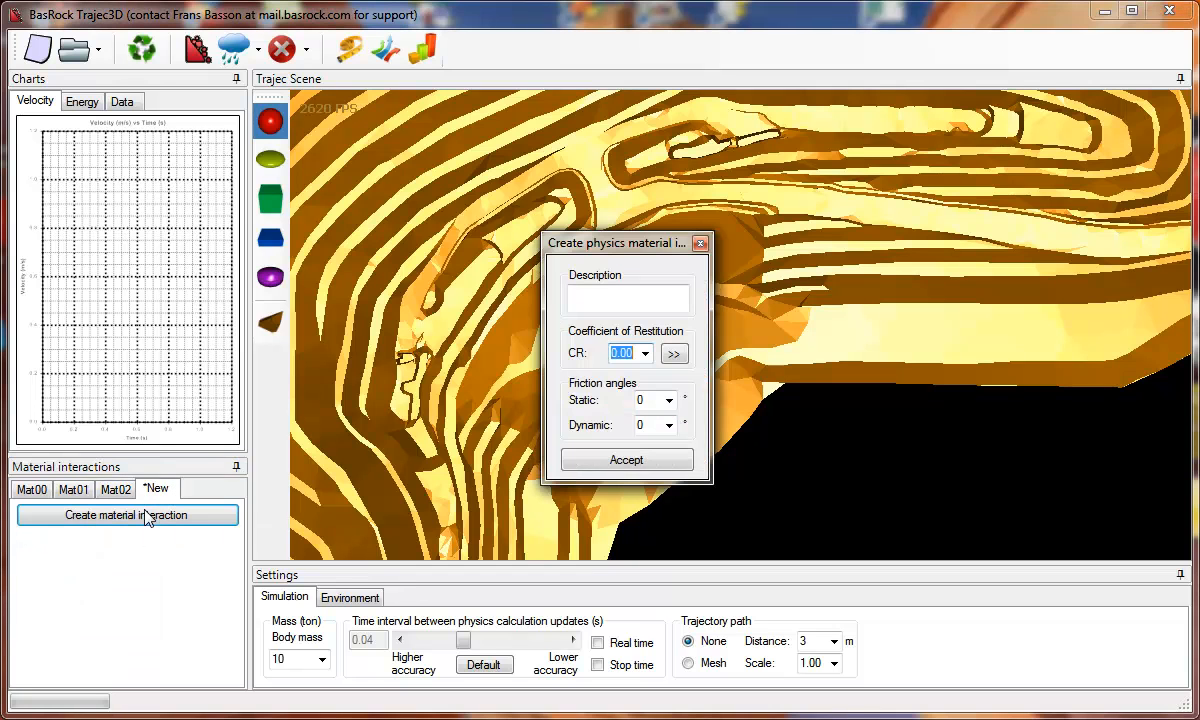
left_click(614, 294)
type("Rock")
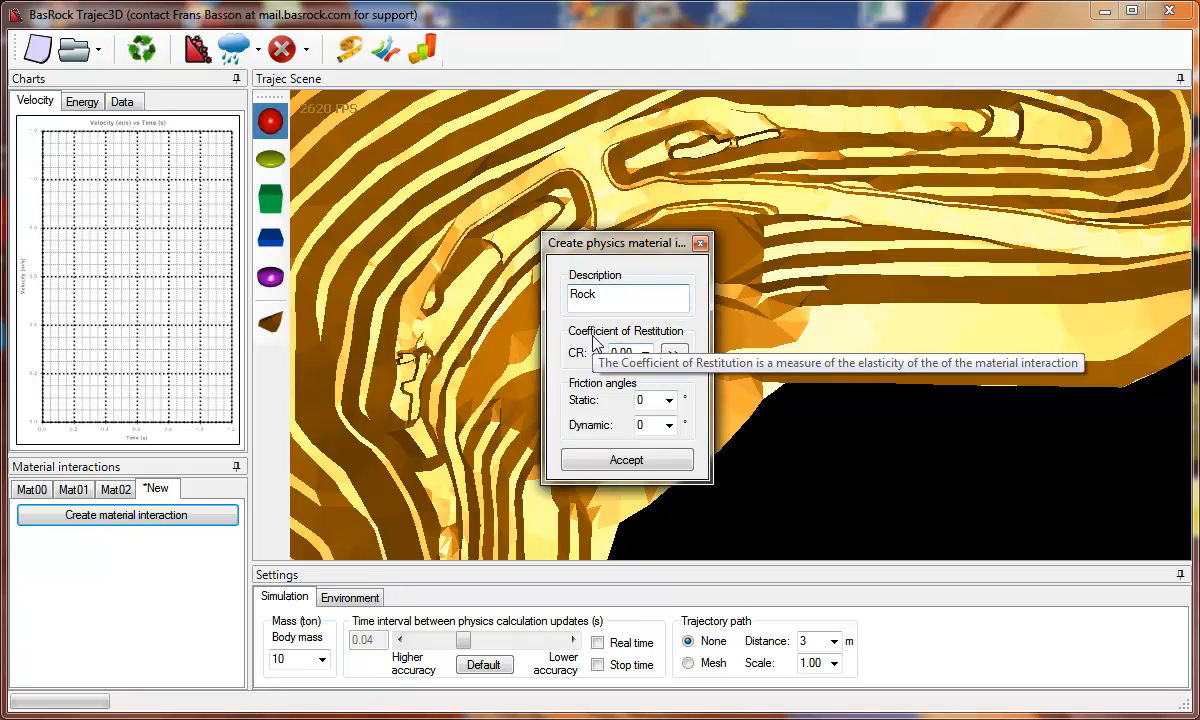
Calculate the coefficient of restitution from a drop height of 1 m and a bounce height of 0.01 m.
left_click(675, 355)
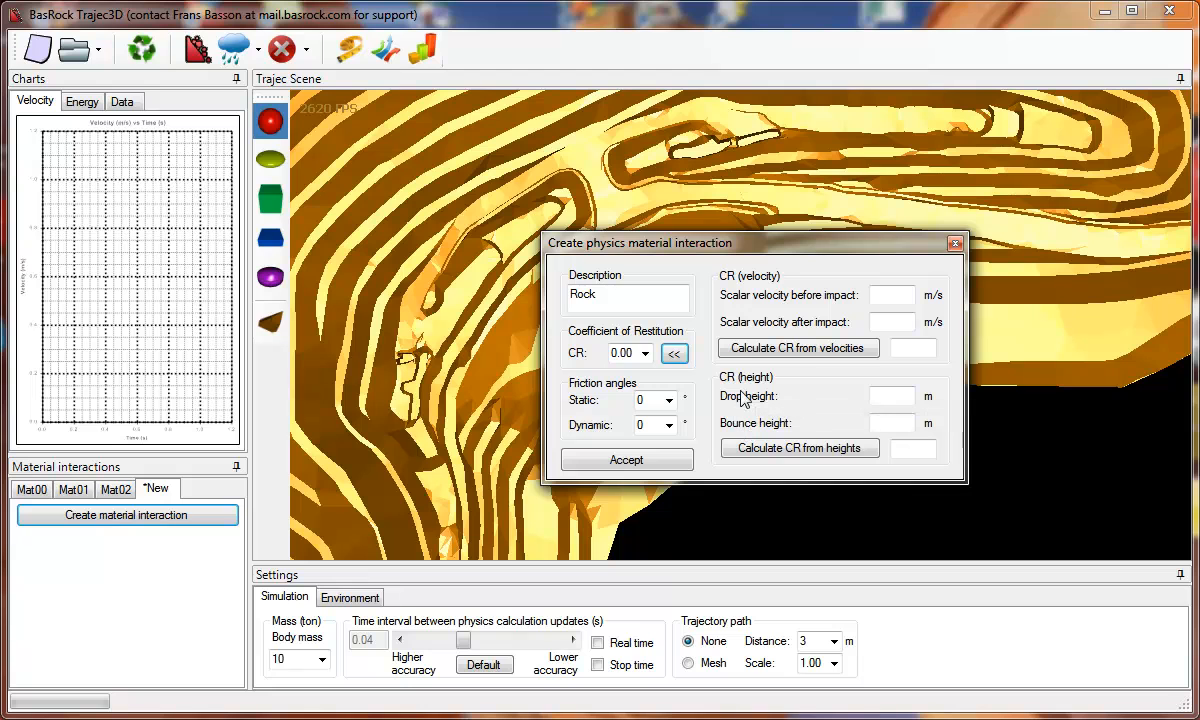
left_click(885, 396)
type("1")
left_click(884, 423)
type("0.01")
left_click(846, 457)
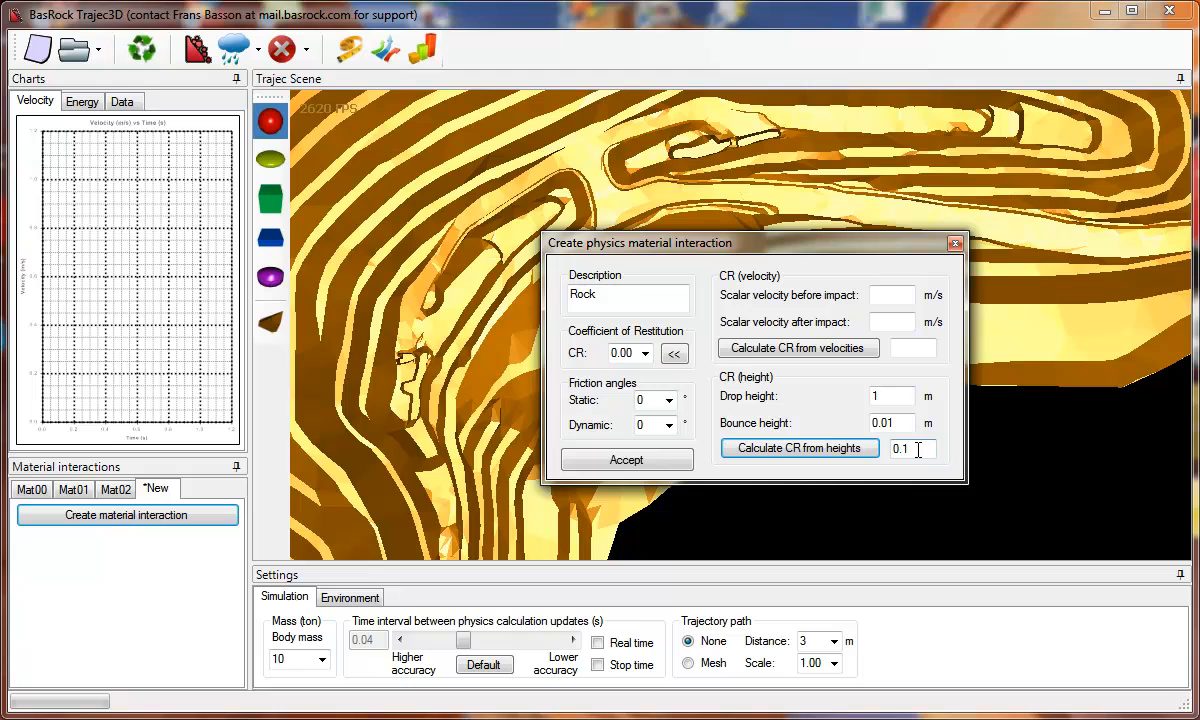
Create the Rock material with a coefficient of restitution of 0.10, a static friction angle of 45° and a dynamic friction angle of 40°.
left_click(645, 353)
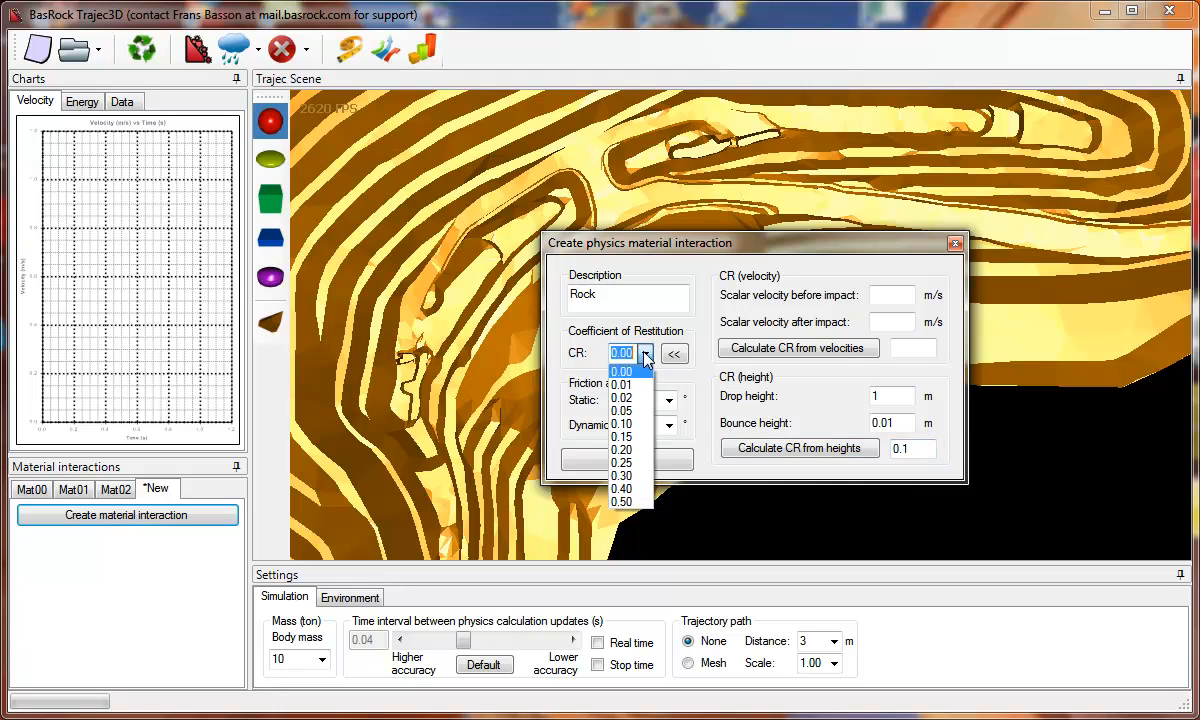
left_click(624, 425)
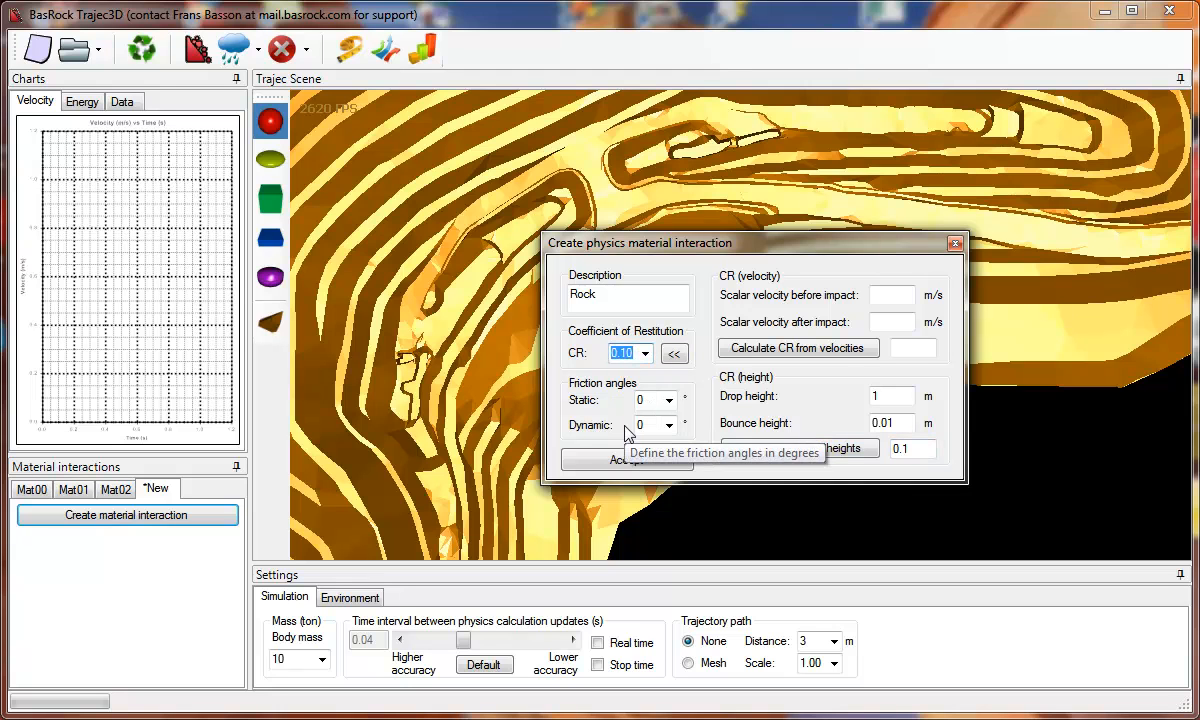
left_click(668, 400)
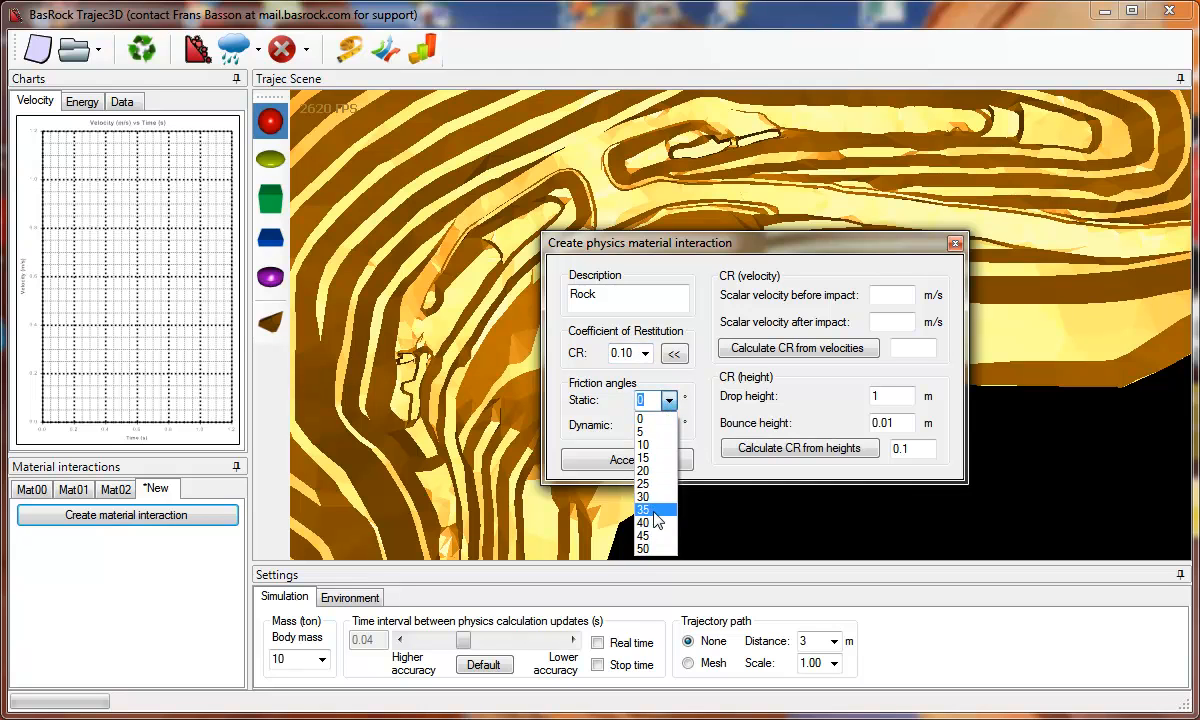
left_click(650, 547)
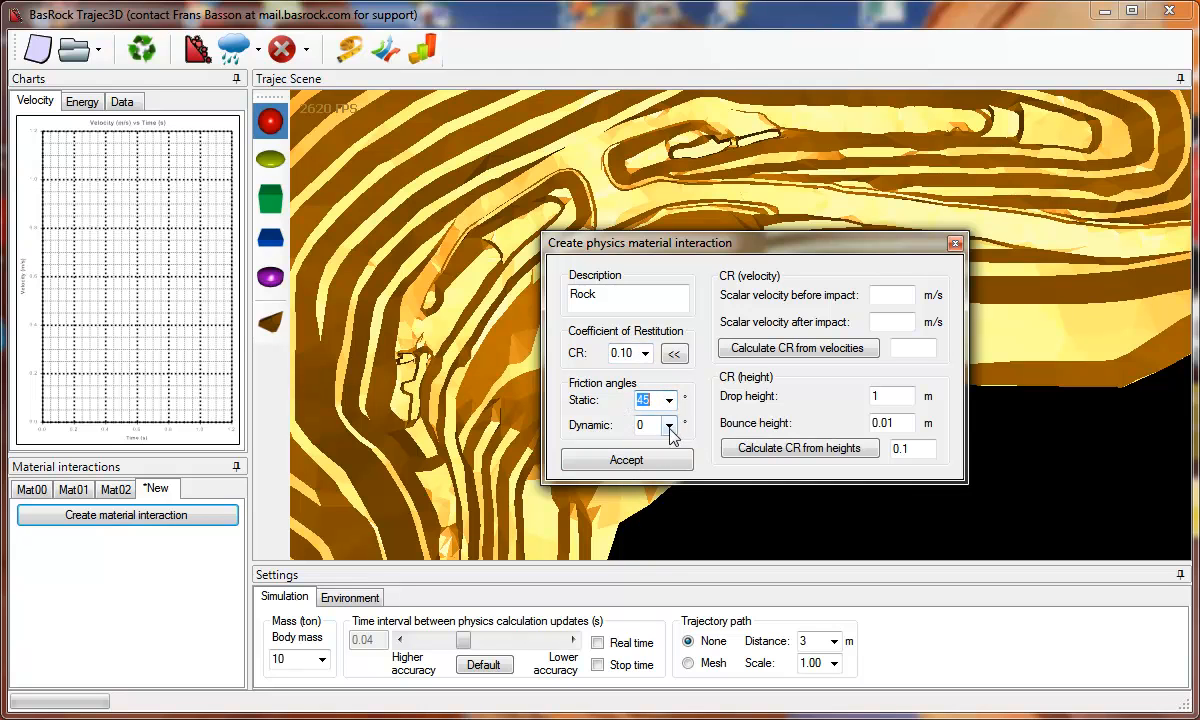
left_click(669, 425)
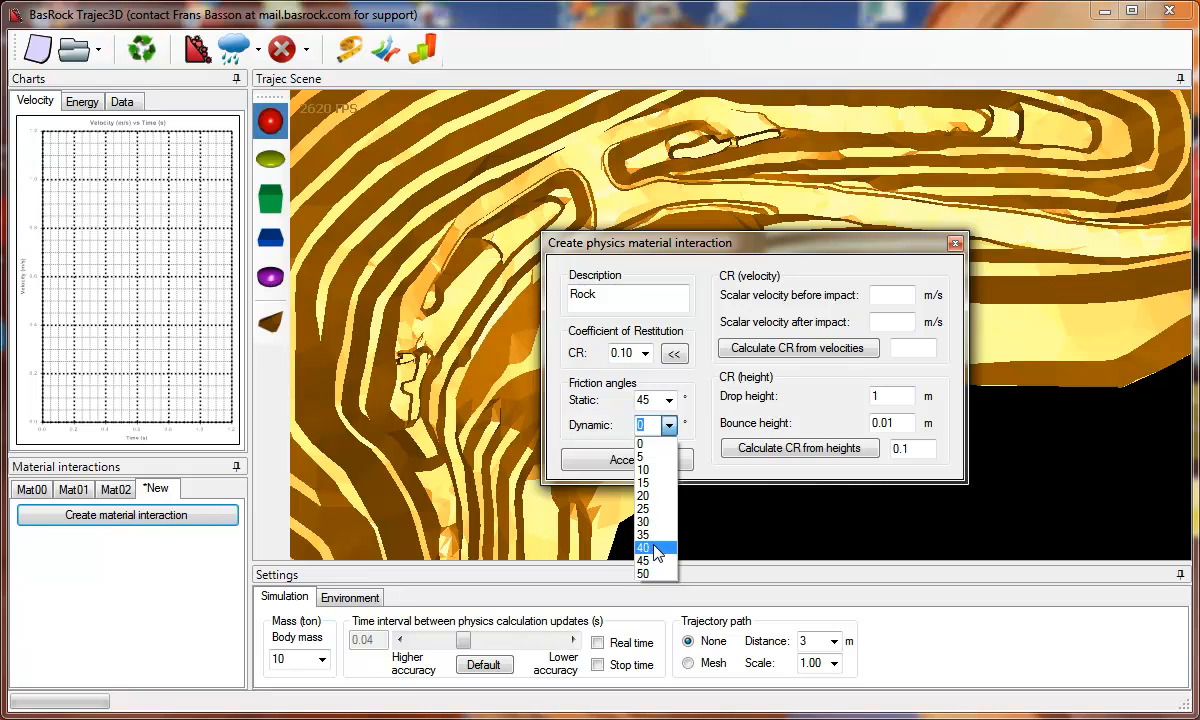
left_click(648, 547)
left_click(624, 460)
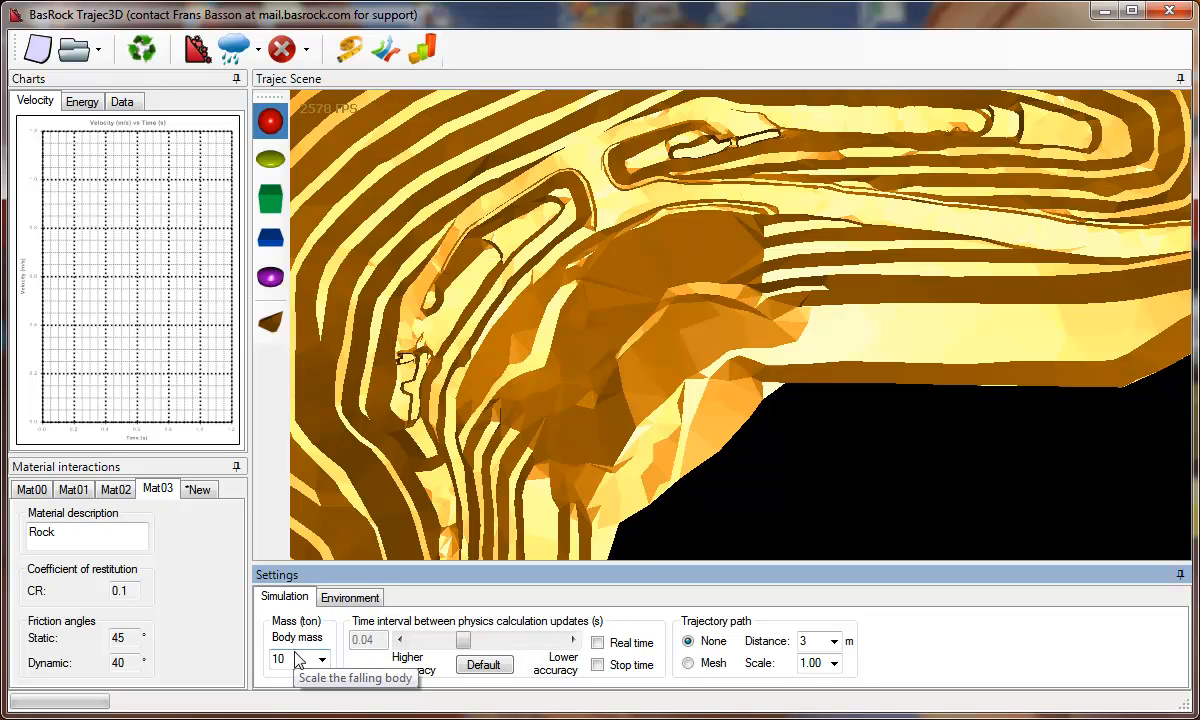
Activate rock body placement and enable both the Stop time and Real time simulation options.
left_click(348, 600)
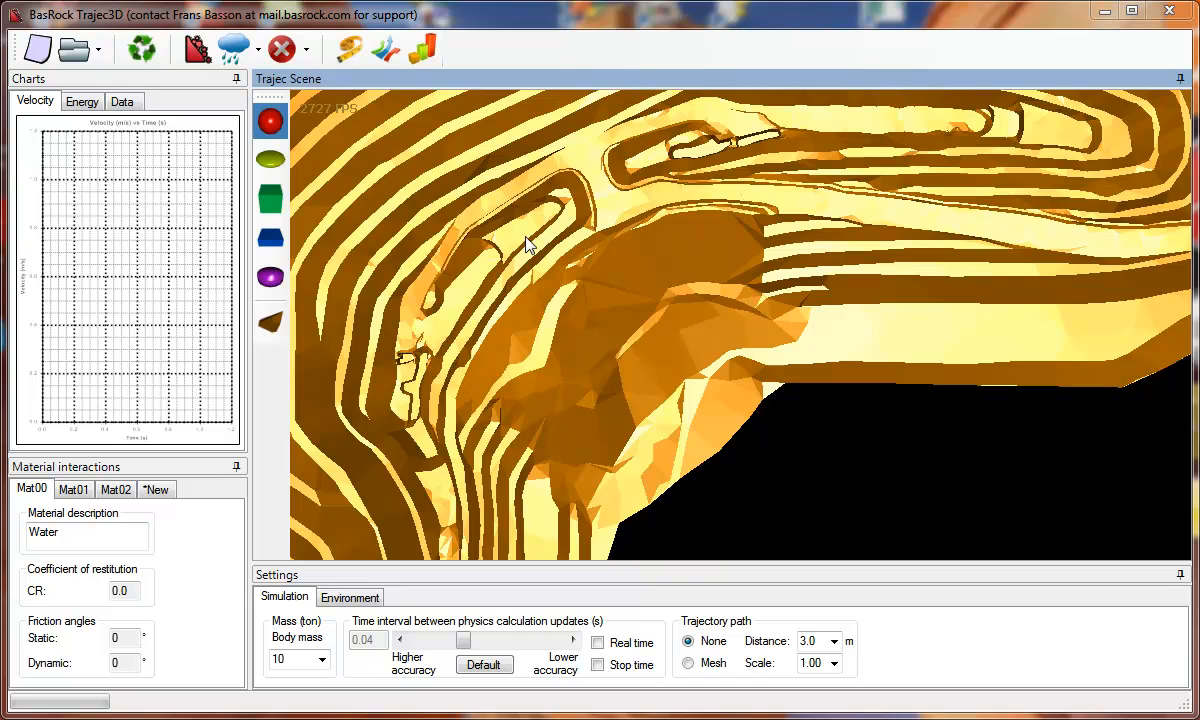
left_click(198, 50)
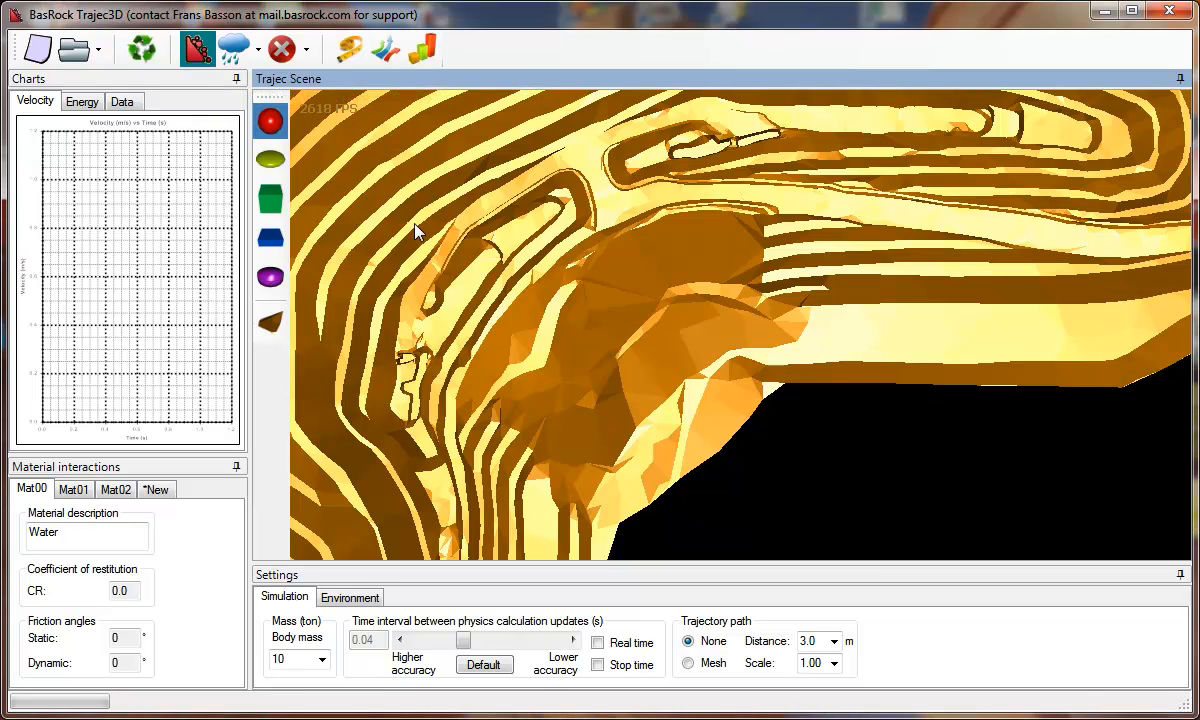
left_click(617, 666)
left_click(629, 650)
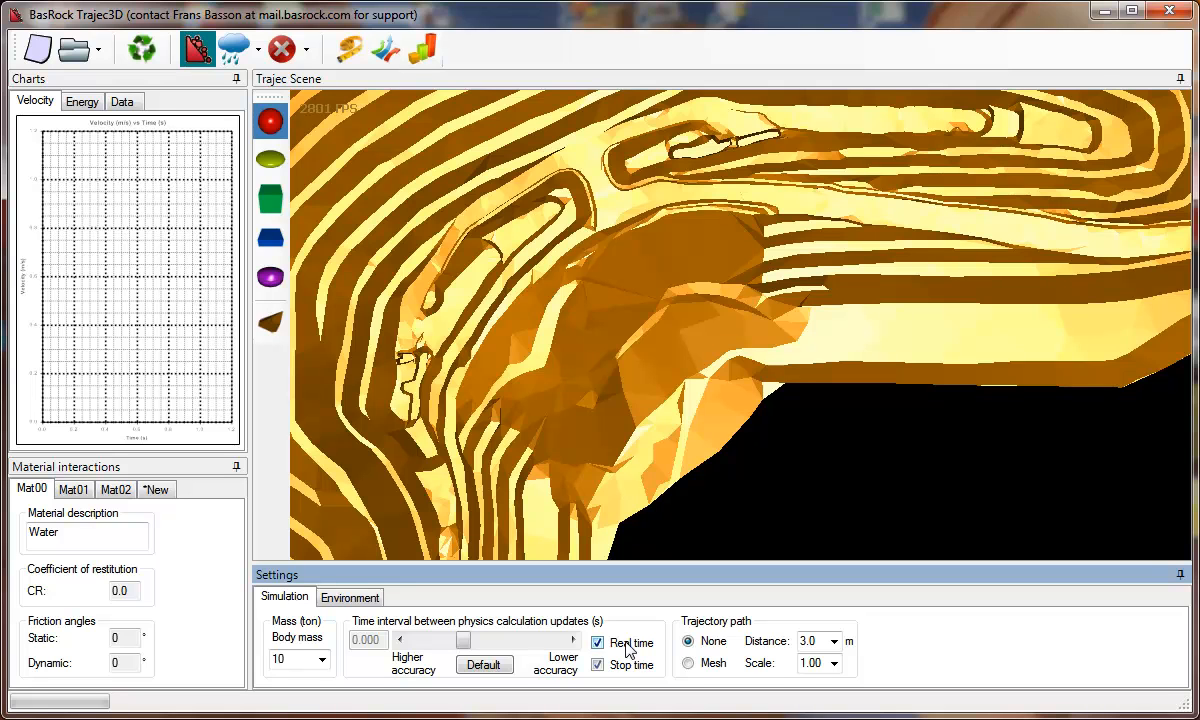
Set the trajectory path to Mesh with a distance of 1.0 m.
left_click(712, 667)
left_click(834, 641)
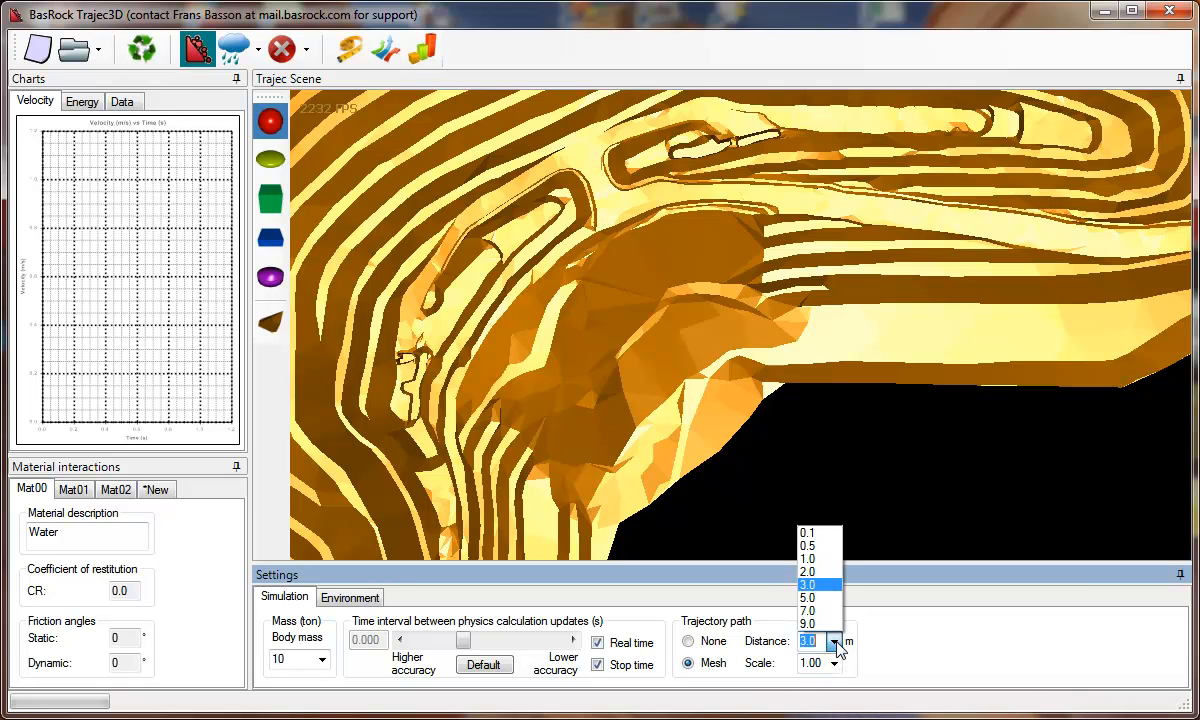
left_click(810, 559)
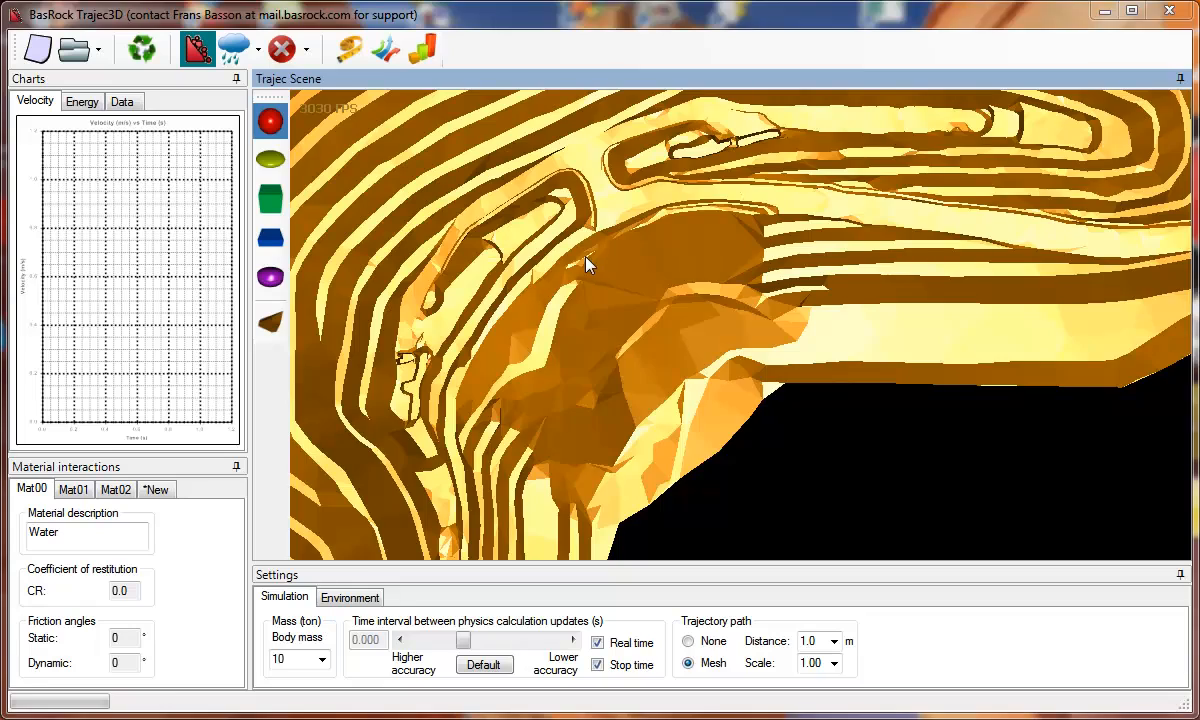
Place a continuous row of sphere bodies across the upper part of the fan-shaped slope face.
left_click_drag(584, 265, 842, 349)
middle_click_drag(820, 408, 706, 277)
scroll(700, 275, "up", 3)
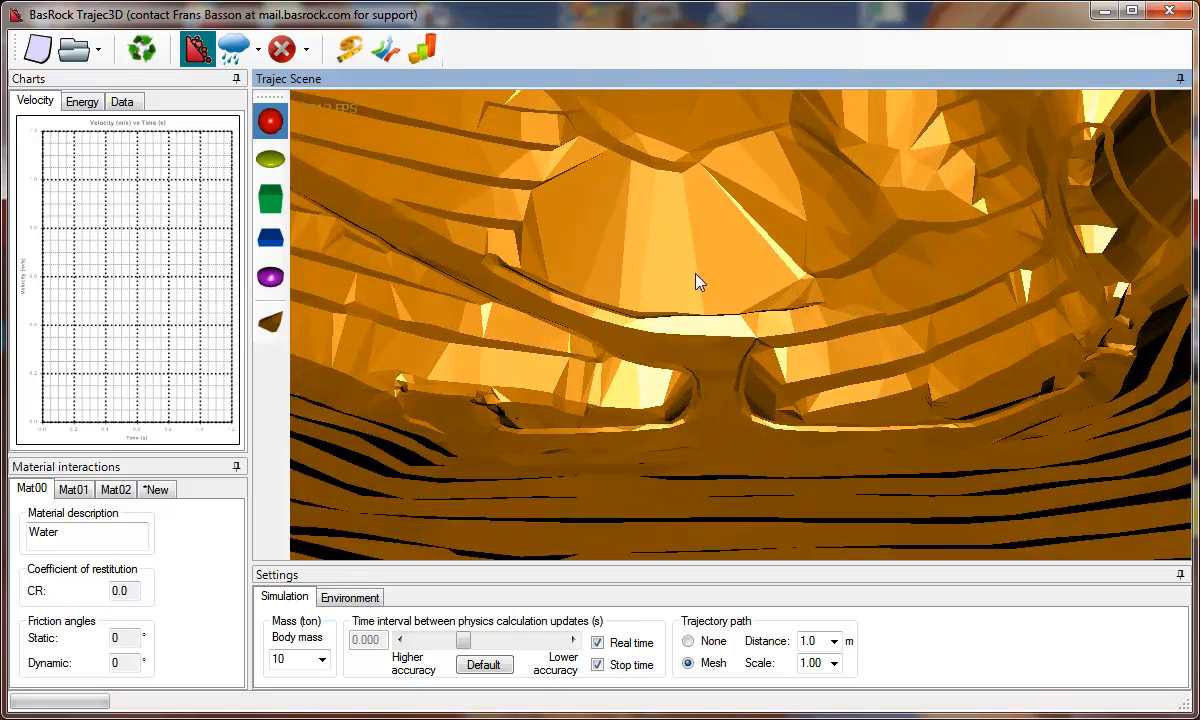
scroll(662, 271, "up", 5)
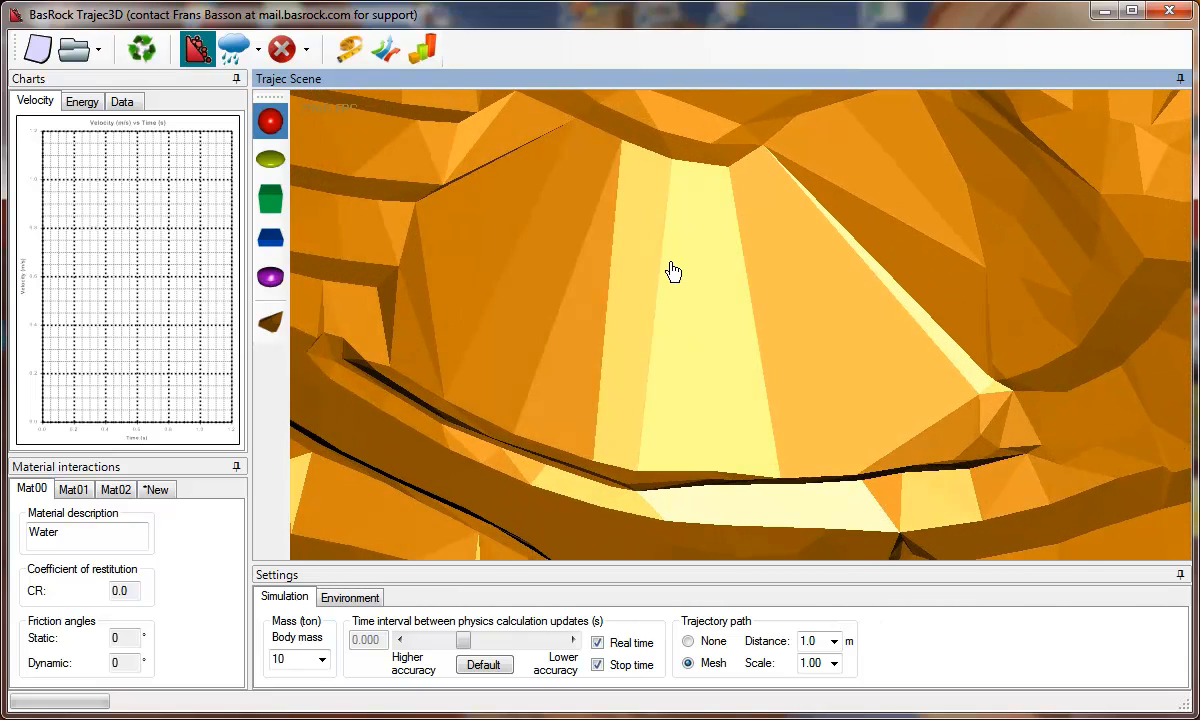
middle_click_drag(672, 265, 668, 277)
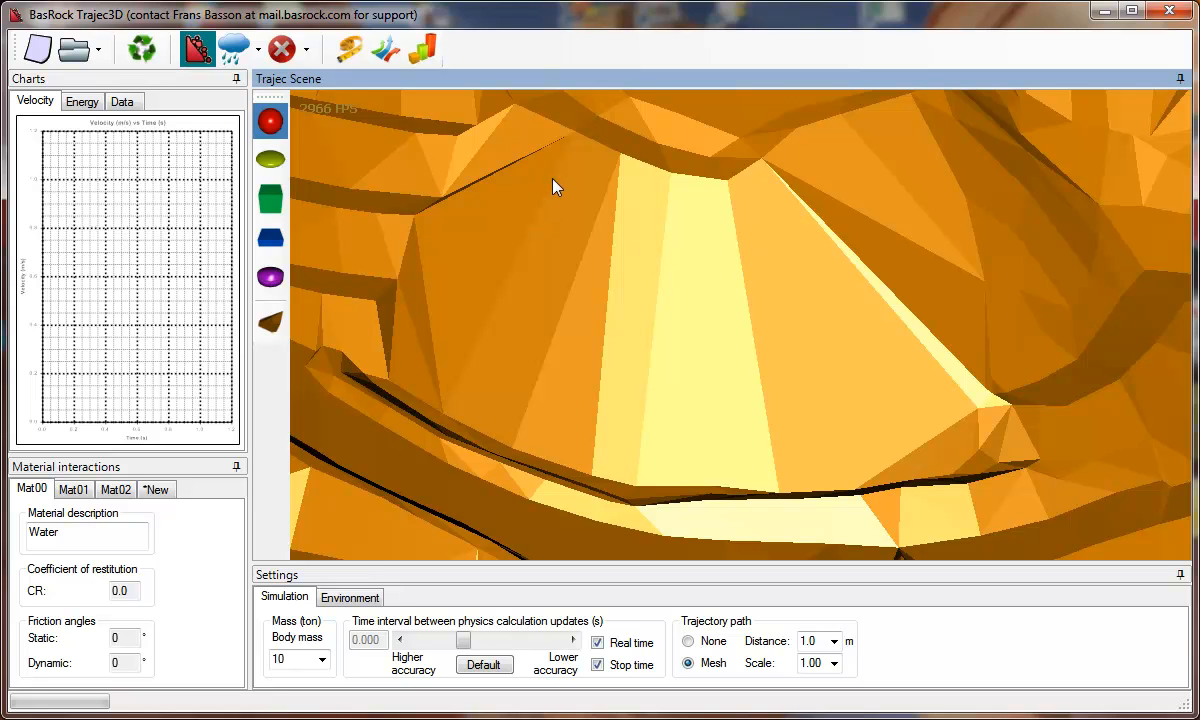
mouse_move(559, 188)
left_mouse_down()
mouse_move(748, 214)
mouse_move(793, 202)
left_mouse_up()
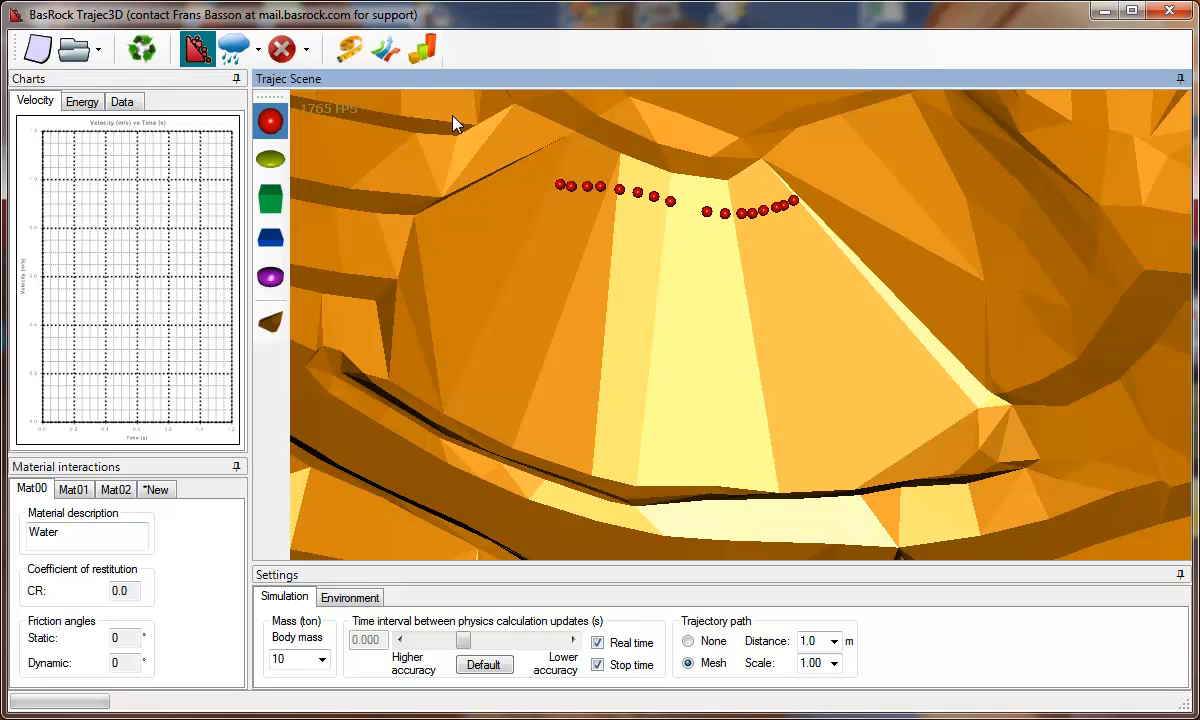
Delete all bodies, meshes and markers, and set the trajectory path to None.
left_click(305, 49)
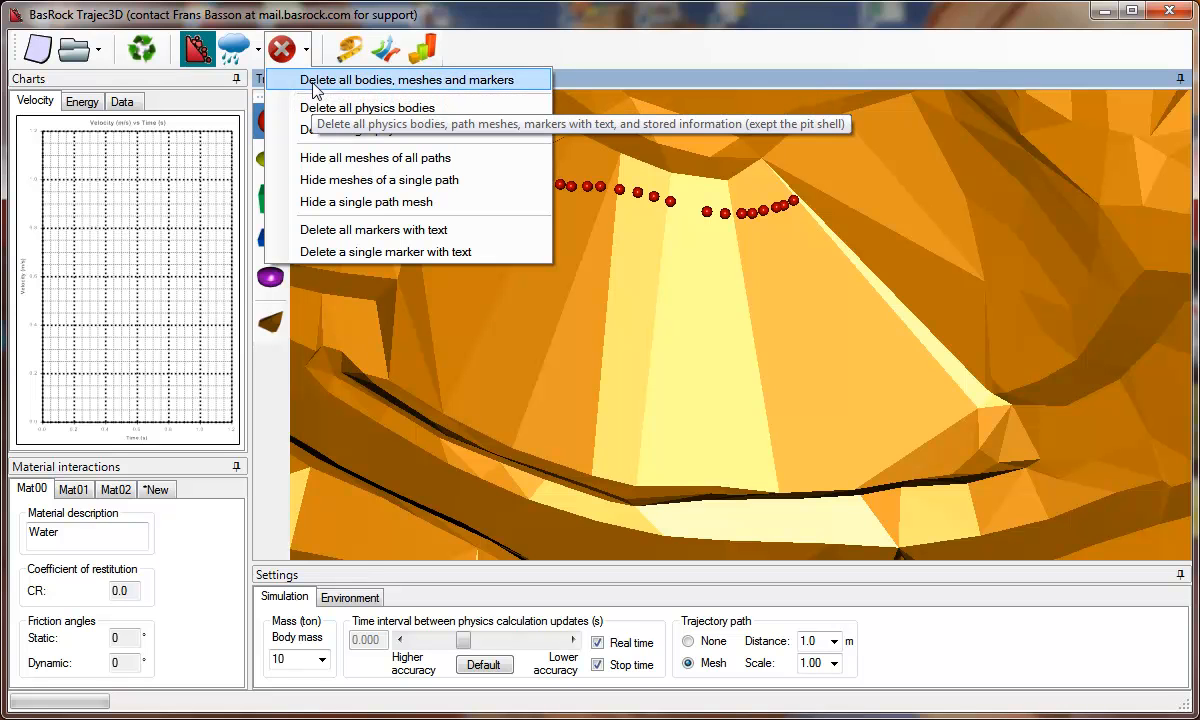
left_click(313, 85)
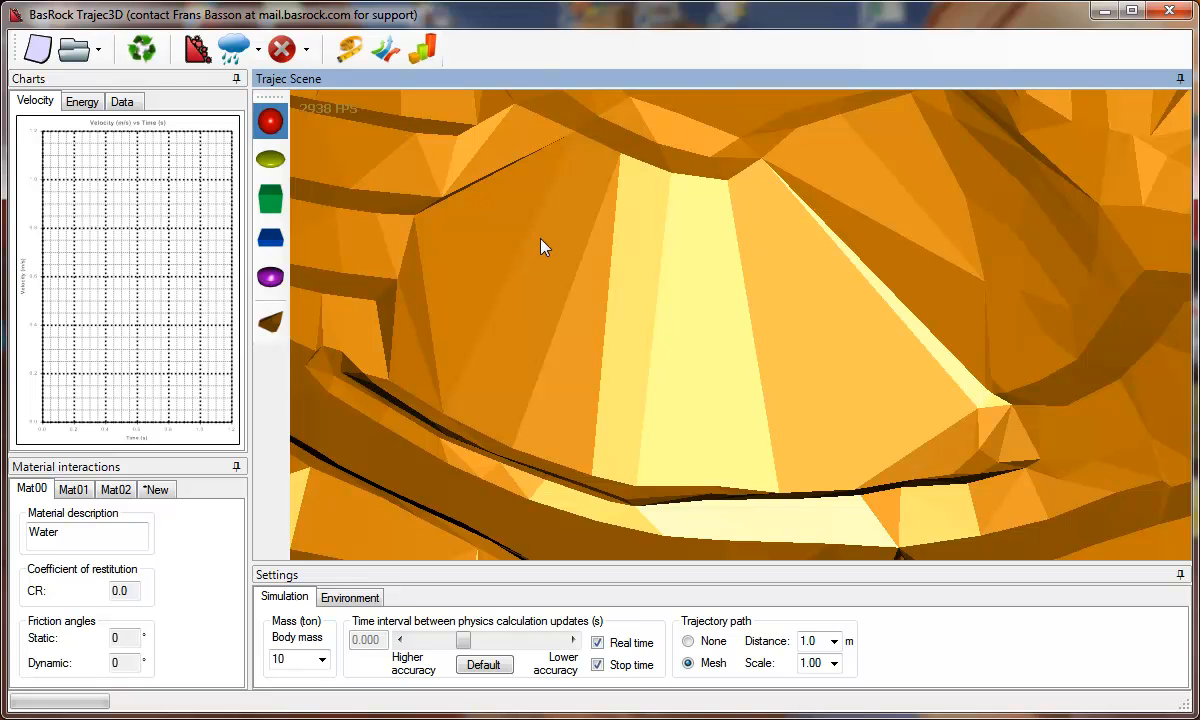
left_click(714, 643)
Place five separate sphere bodies one by one across the upper part of the slope face.
left_click(200, 50)
left_click(562, 180)
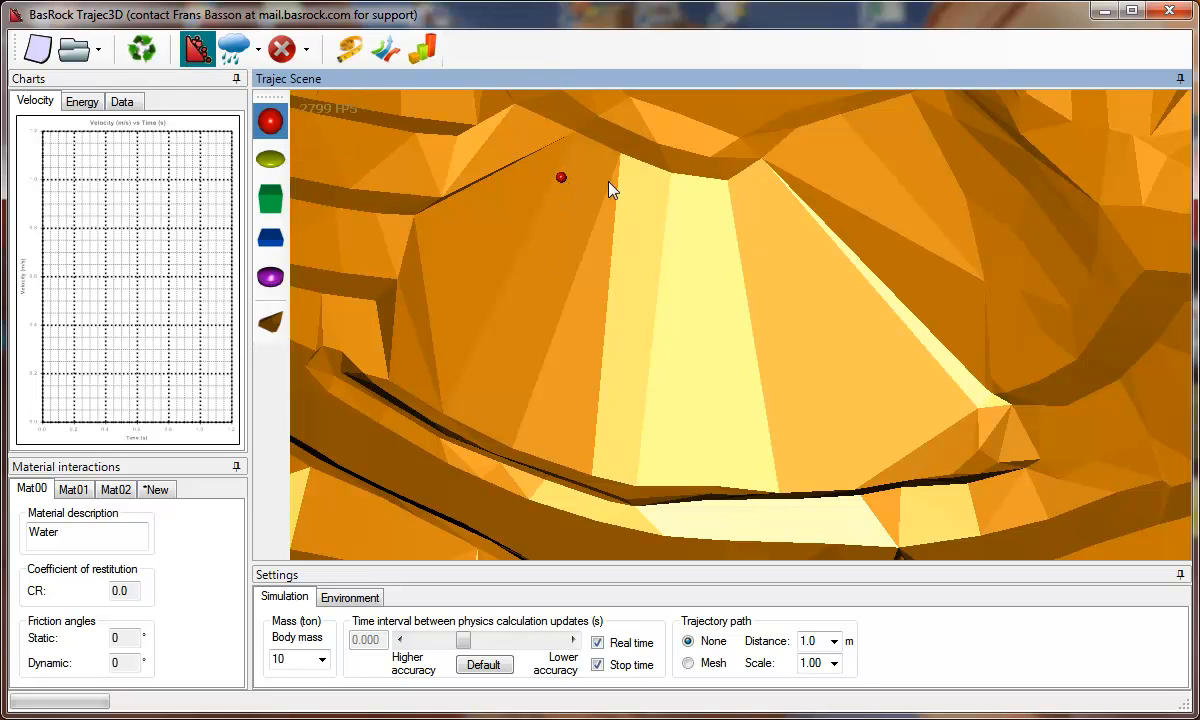
left_click(673, 194)
left_click(719, 197)
Delete the second and fourth spheres of the row using single physics body deletion.
left_click(286, 56)
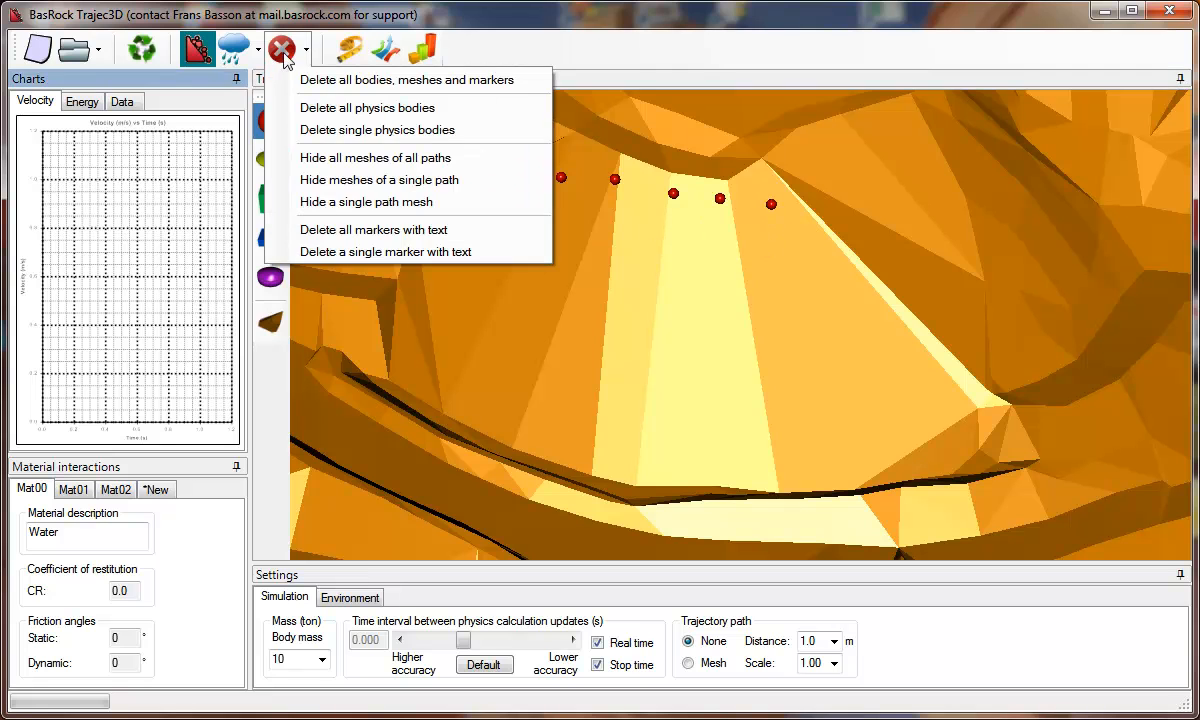
left_click(338, 131)
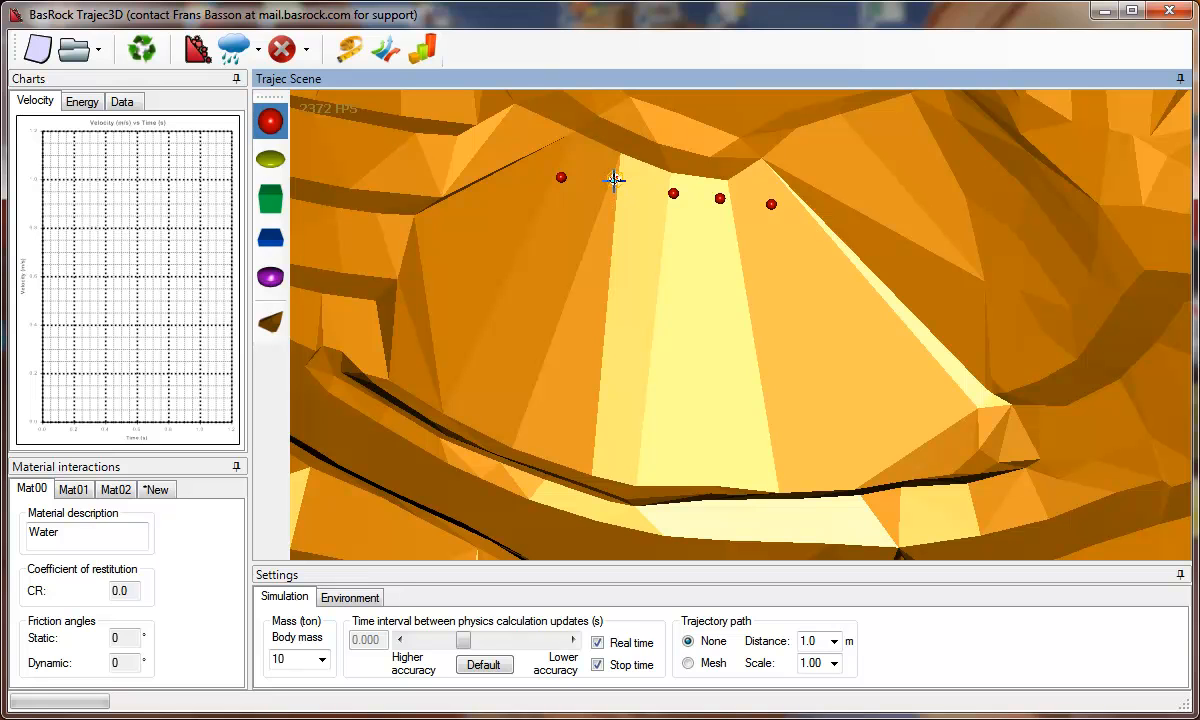
left_click(721, 199)
Set the trajectory path to Mesh, and measure the length and dip of a line running up the fan-shaped slope face.
left_click(711, 673)
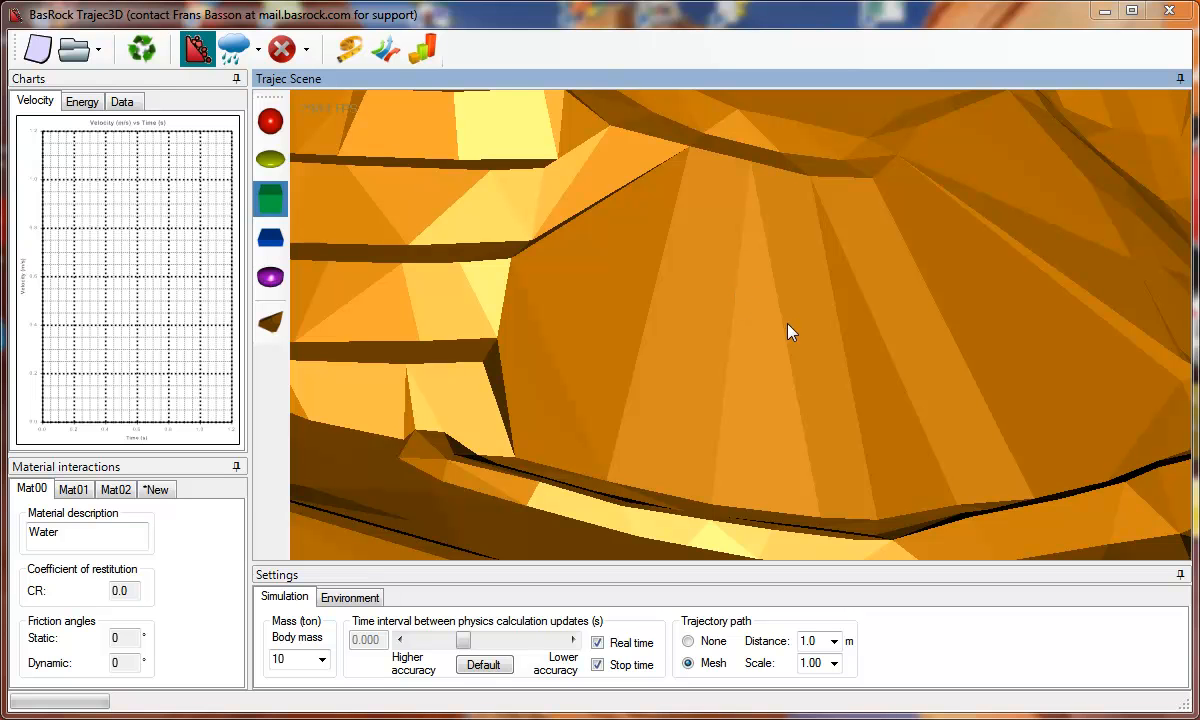
middle_click_drag(820, 338, 698, 324)
middle_click_drag(777, 354, 730, 318)
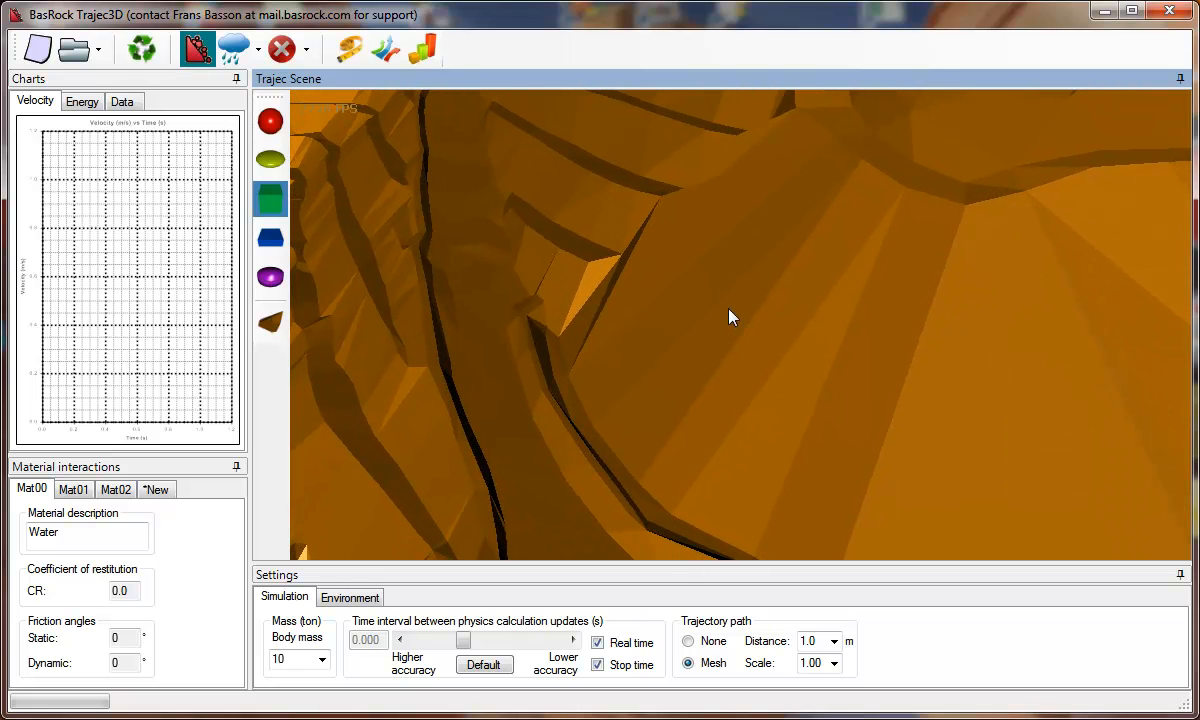
left_click(350, 50)
left_click(640, 428)
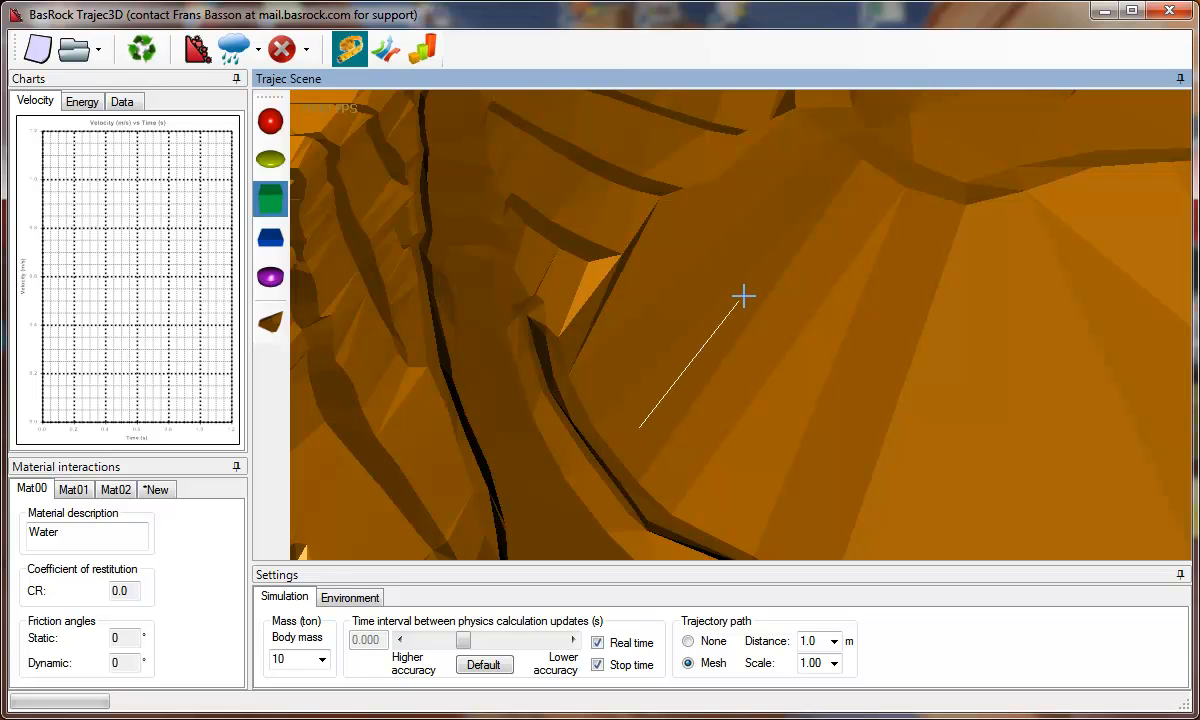
left_click(849, 199)
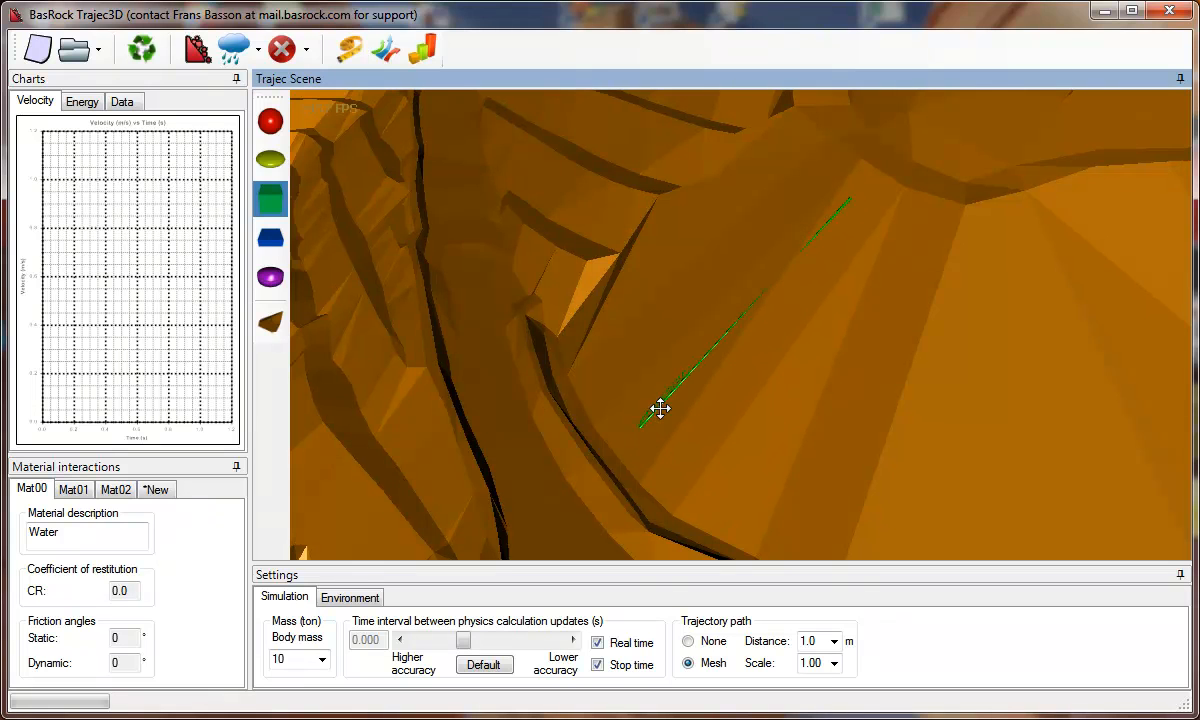
middle_click_drag(660, 408, 716, 381)
scroll(720, 380, "up", 6)
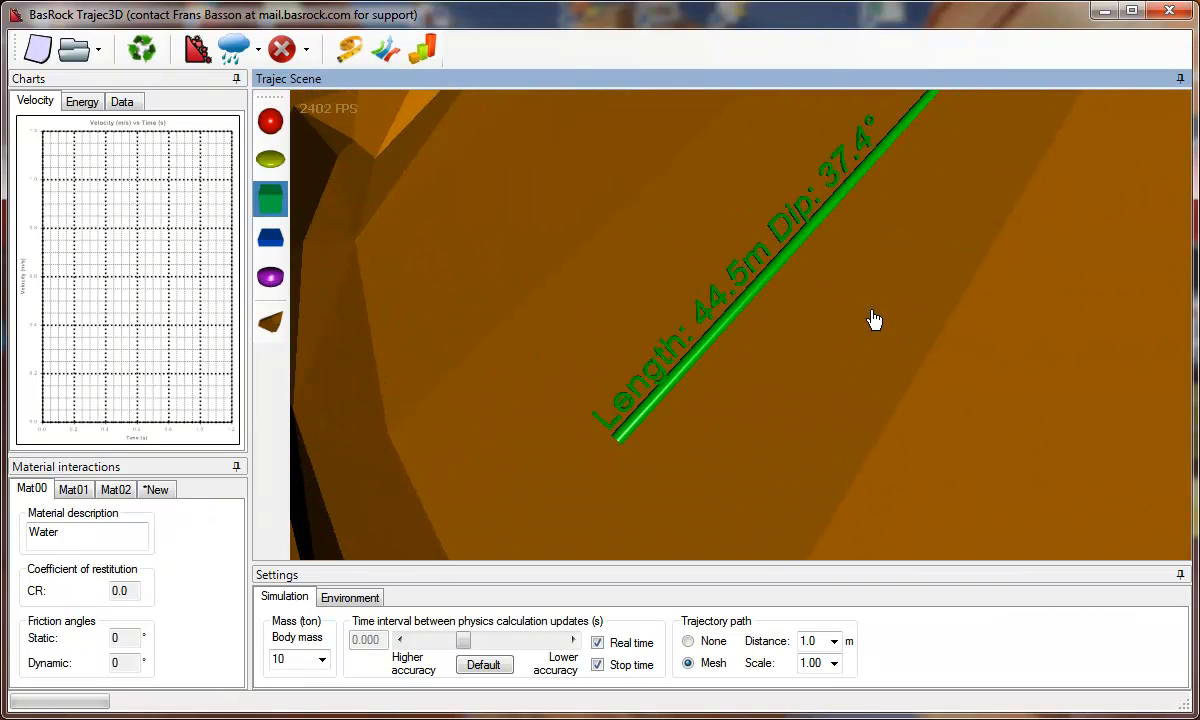
middle_click_drag(873, 312, 798, 362)
right_click_drag(798, 362, 811, 219)
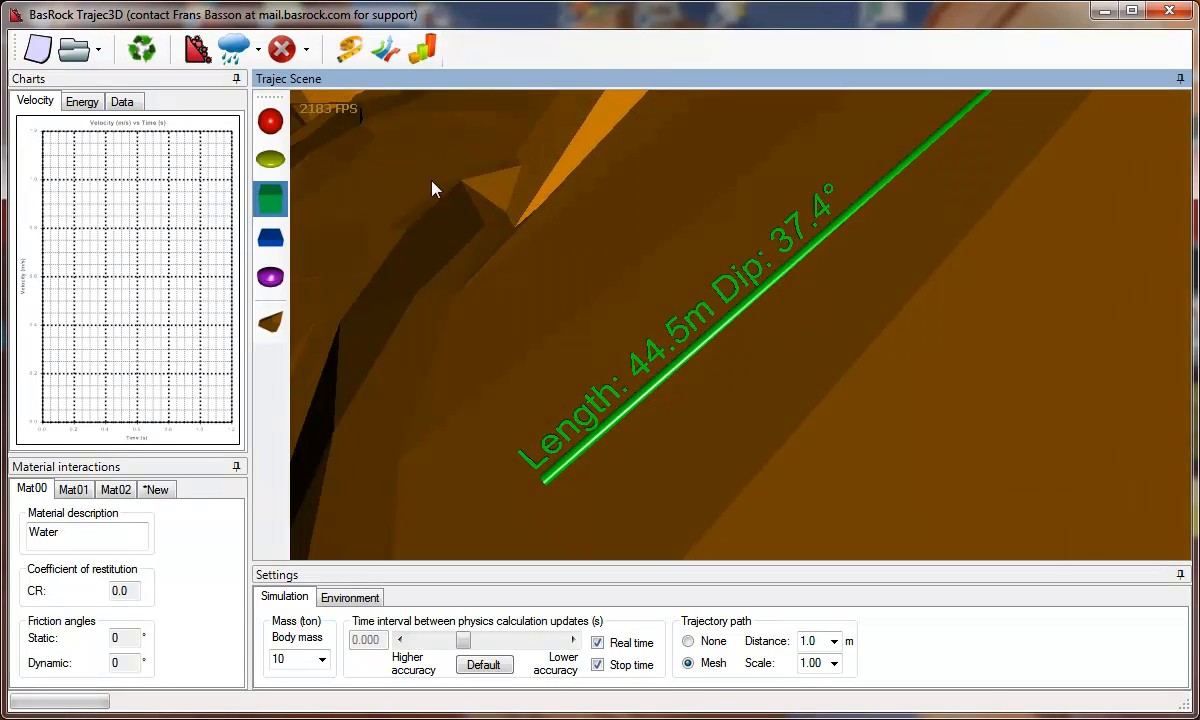
Delete the measurement line from the slope face.
left_click(258, 48)
left_click(306, 48)
left_click(568, 226)
right_click_drag(610, 362, 673, 339)
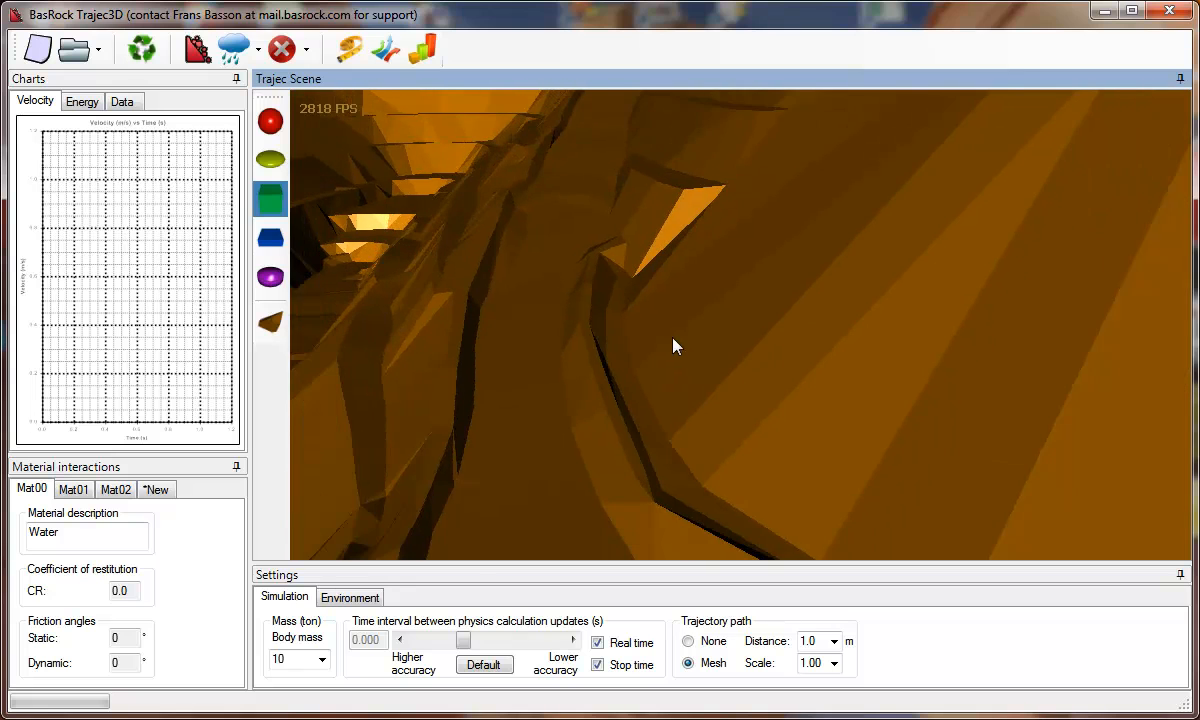
Place three green cube bodies with material Mat01 (Default rock 1) near the upper edge of the fan-shaped slope face.
middle_click_drag(793, 254, 726, 326)
right_click_drag(726, 326, 861, 354)
middle_click_drag(630, 285, 724, 542)
scroll(736, 340, "down", 3)
middle_click_drag(762, 435, 684, 227)
right_click_drag(724, 268, 700, 266)
middle_click_drag(700, 266, 687, 283)
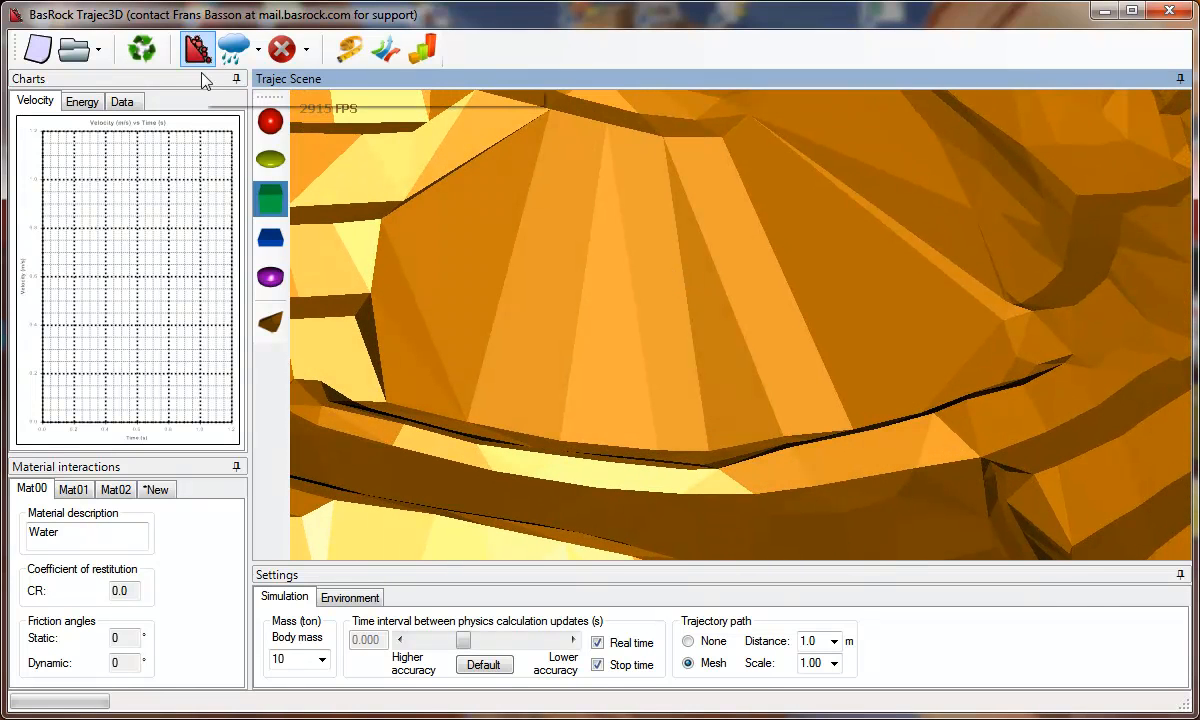
left_click(73, 489)
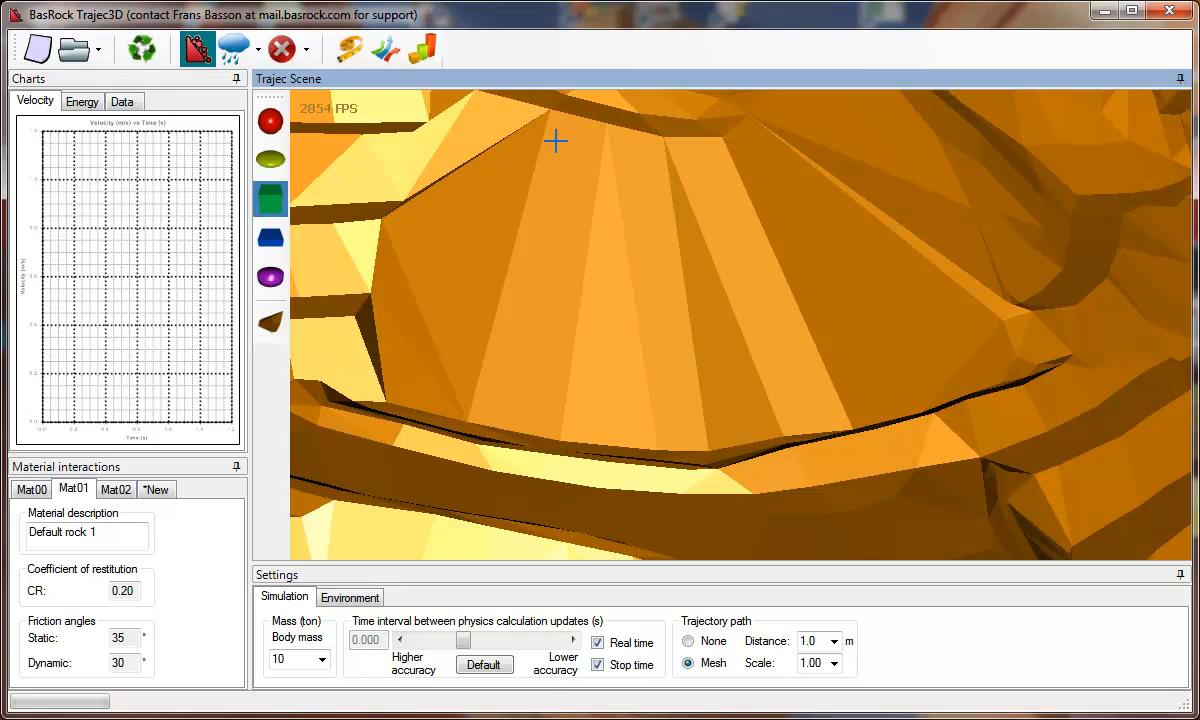
left_click(587, 141)
Place three more green cube bodies beside the first group, using material Mat02 (Default rock 2).
left_click(115, 489)
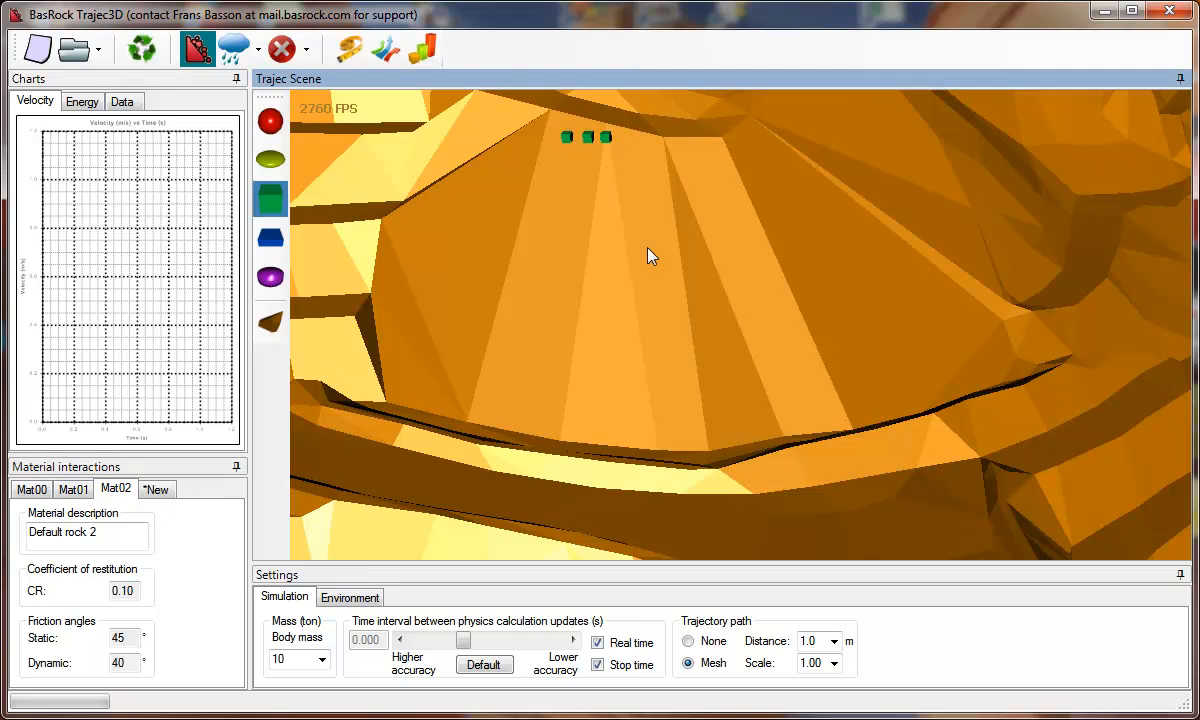
left_click(662, 147)
left_click(704, 146)
Turn off Stop time to run the simulation, and examine the mesh trajectories of the six cubes from several angles.
left_click(614, 668)
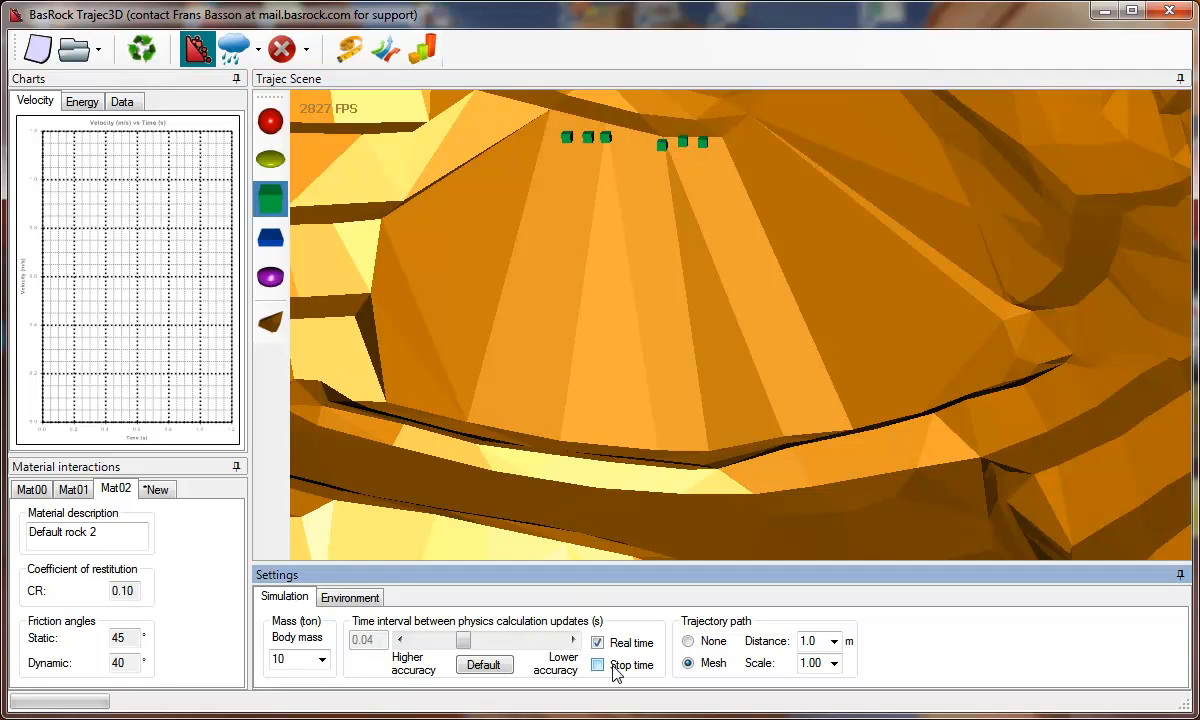
middle_click_drag(638, 386, 696, 407)
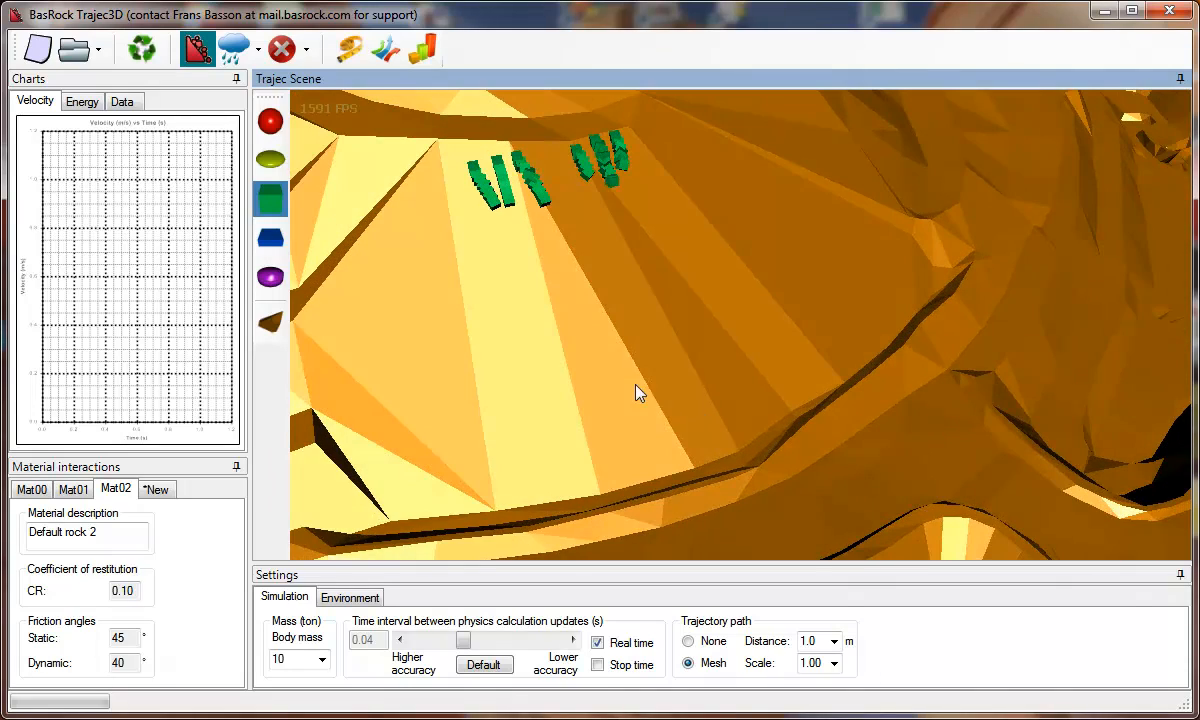
middle_click_drag(627, 362, 721, 396)
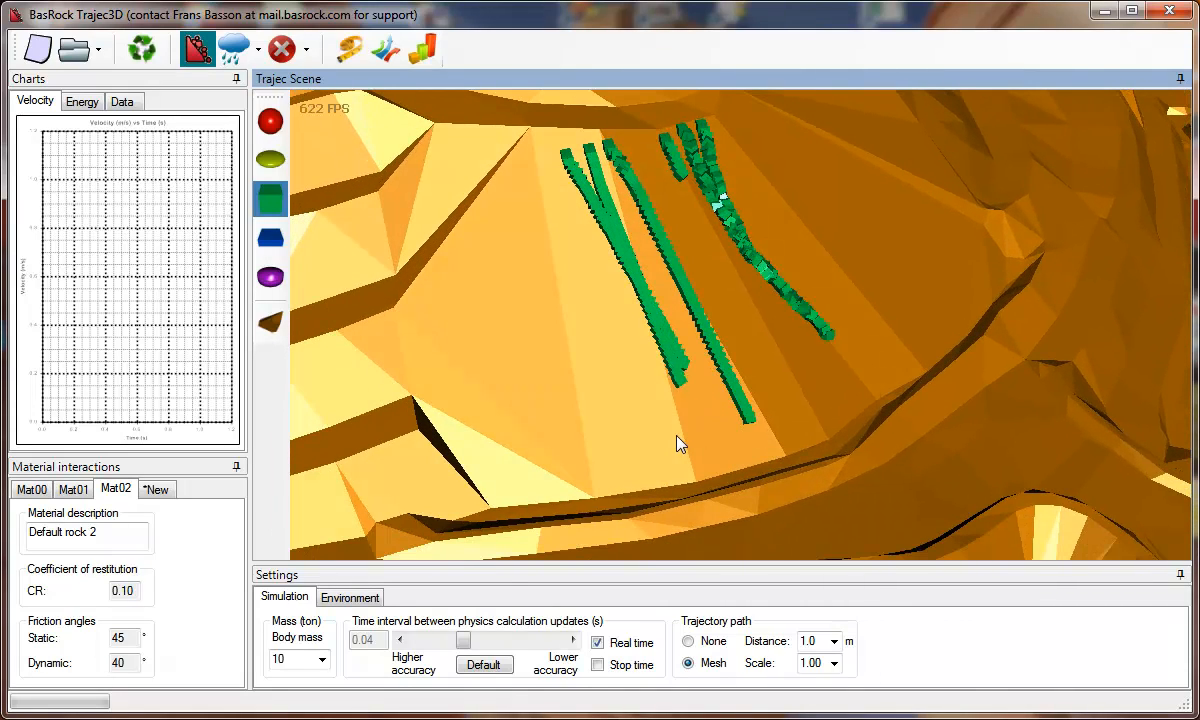
scroll(676, 437, "down", 3)
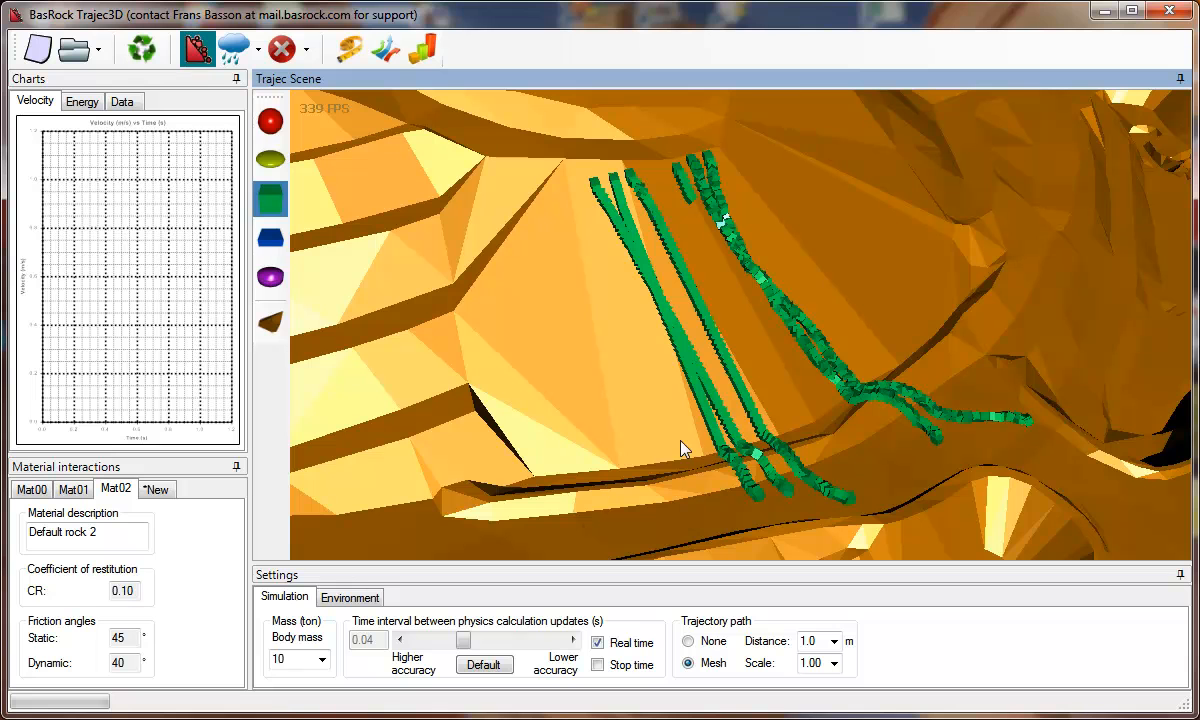
left_click_drag(648, 305, 654, 330)
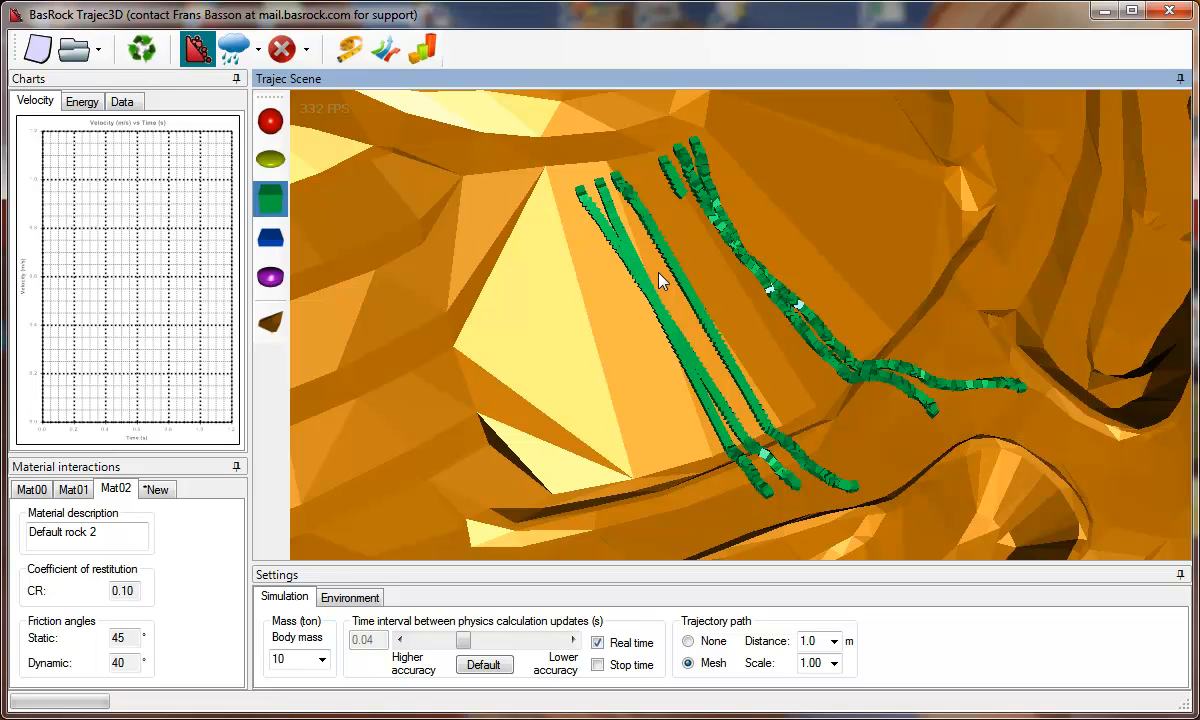
scroll(658, 285, "up", 5)
left_click_drag(786, 372, 829, 341)
right_click_drag(829, 341, 745, 383)
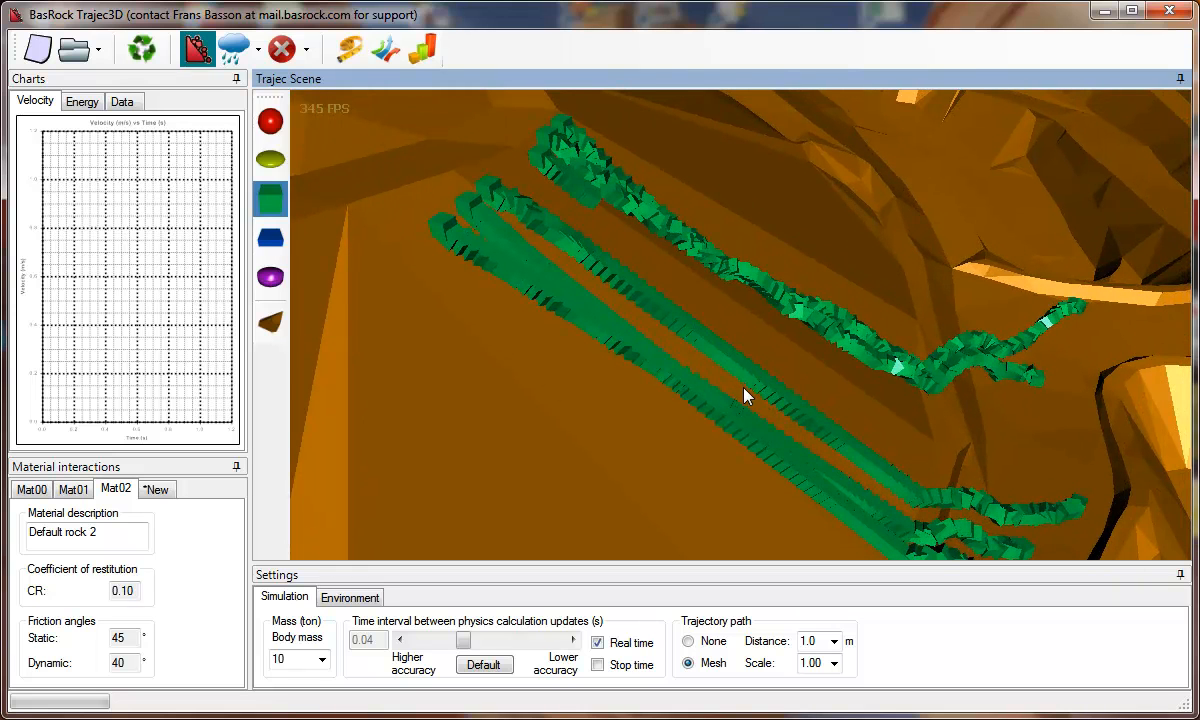
mouse_move(769, 313)
left_mouse_down()
mouse_move(812, 313)
mouse_move(833, 295)
mouse_move(801, 356)
mouse_move(822, 330)
left_mouse_up()
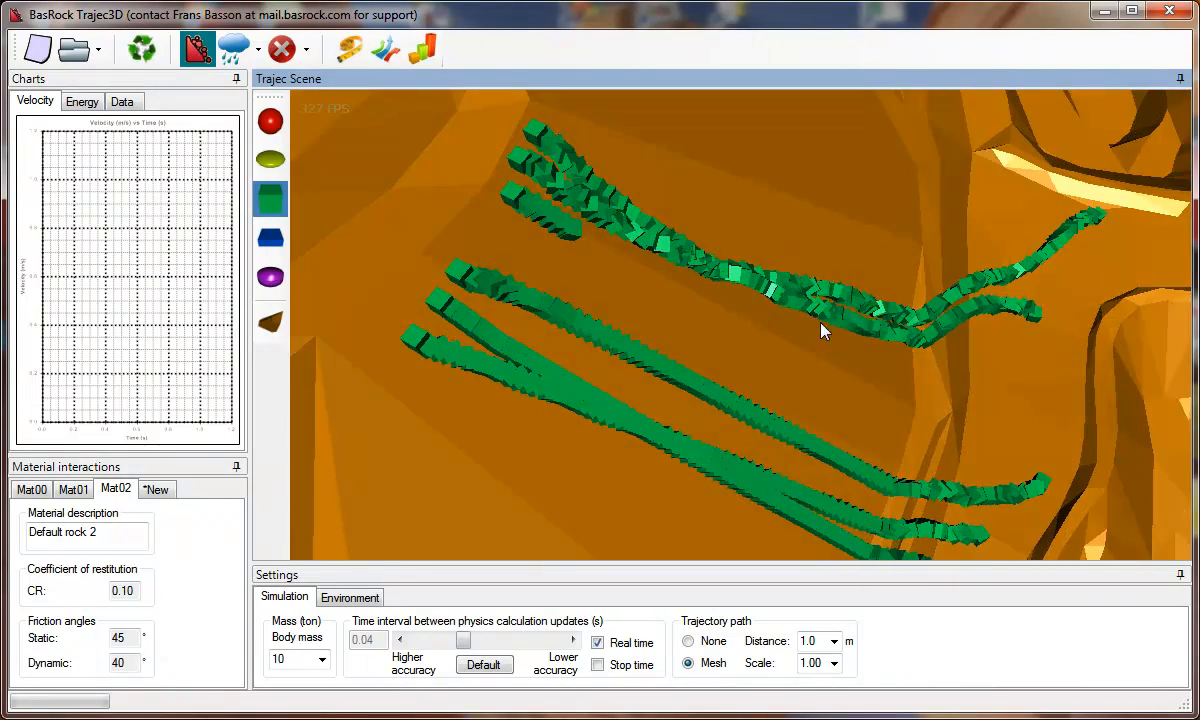
left_click_drag(592, 244, 584, 266)
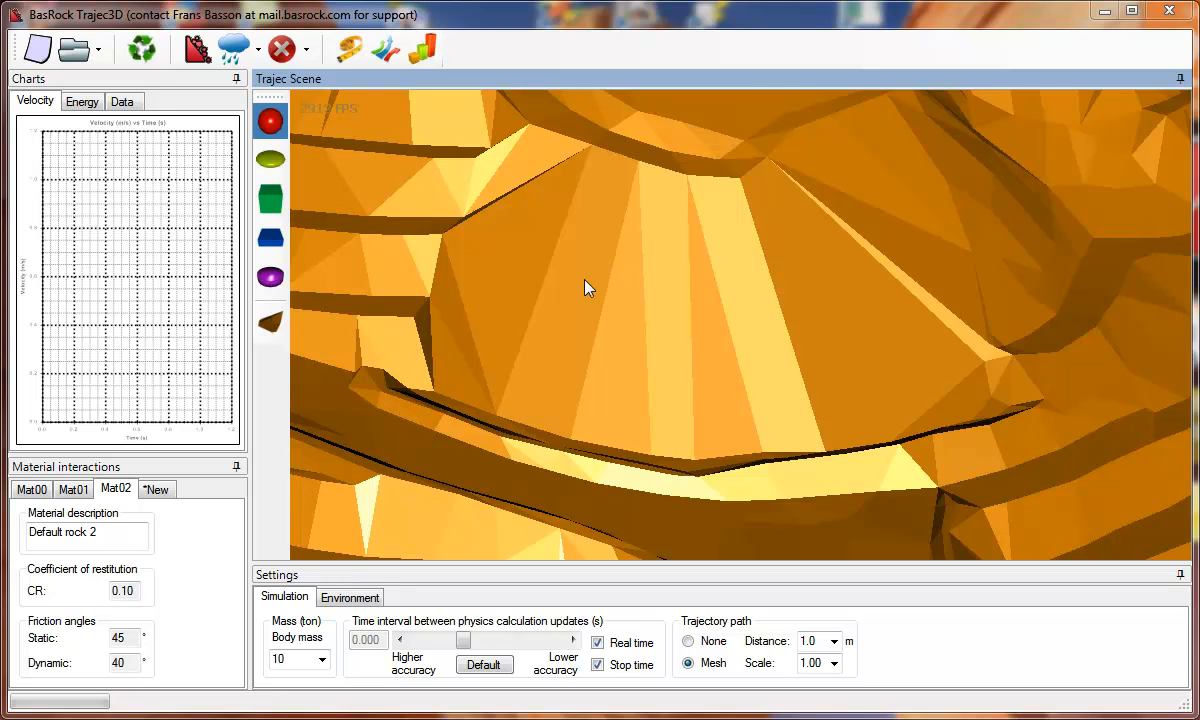
Place a red sphere and a yellow ellipsoid side by side on the upper slope, using material Mat02 (Default rock 2).
left_click(116, 490)
middle_click_drag(576, 259, 598, 257)
left_click(197, 48)
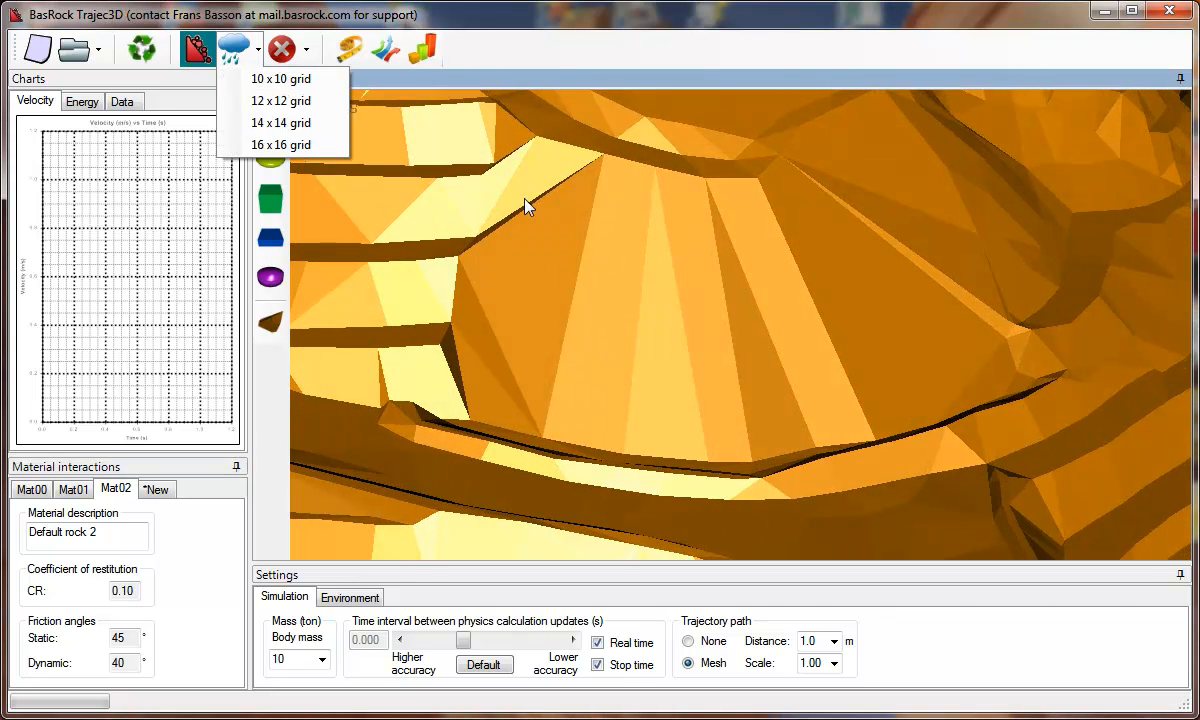
left_click(620, 183)
left_click(270, 162)
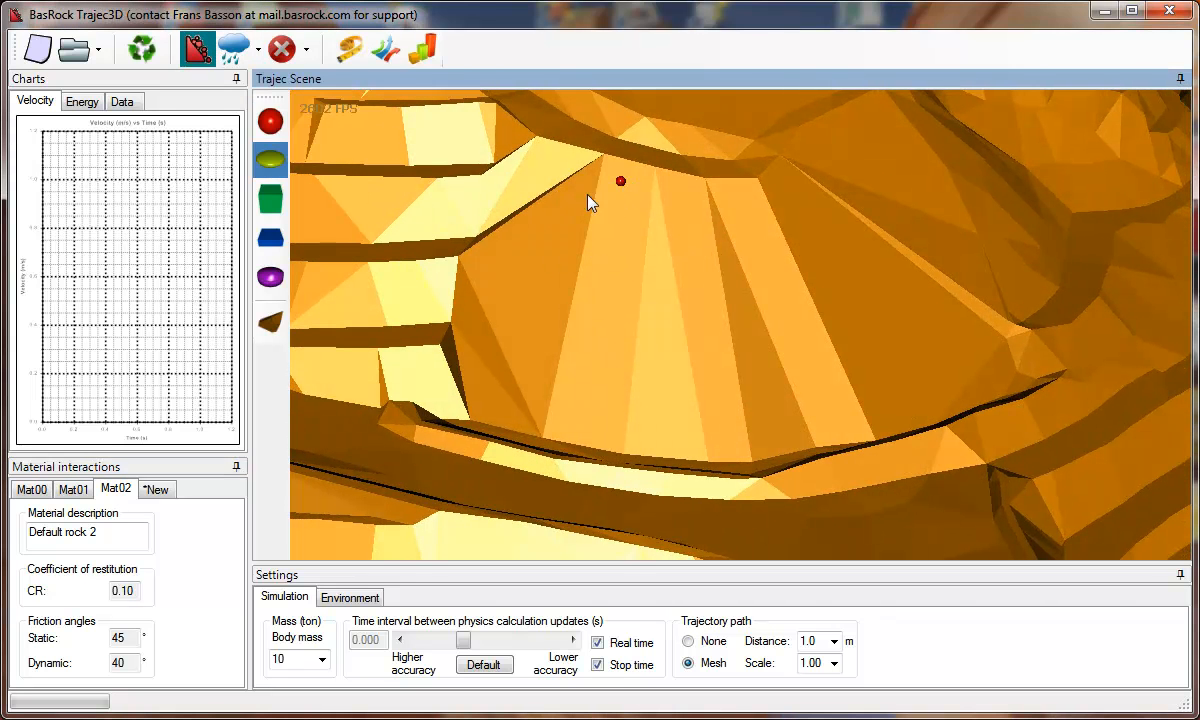
left_click(647, 185)
Add a green cube, a blue slab and a purple ellipsoid to the row, and turn off Stop time to run the simulation.
left_click(280, 208)
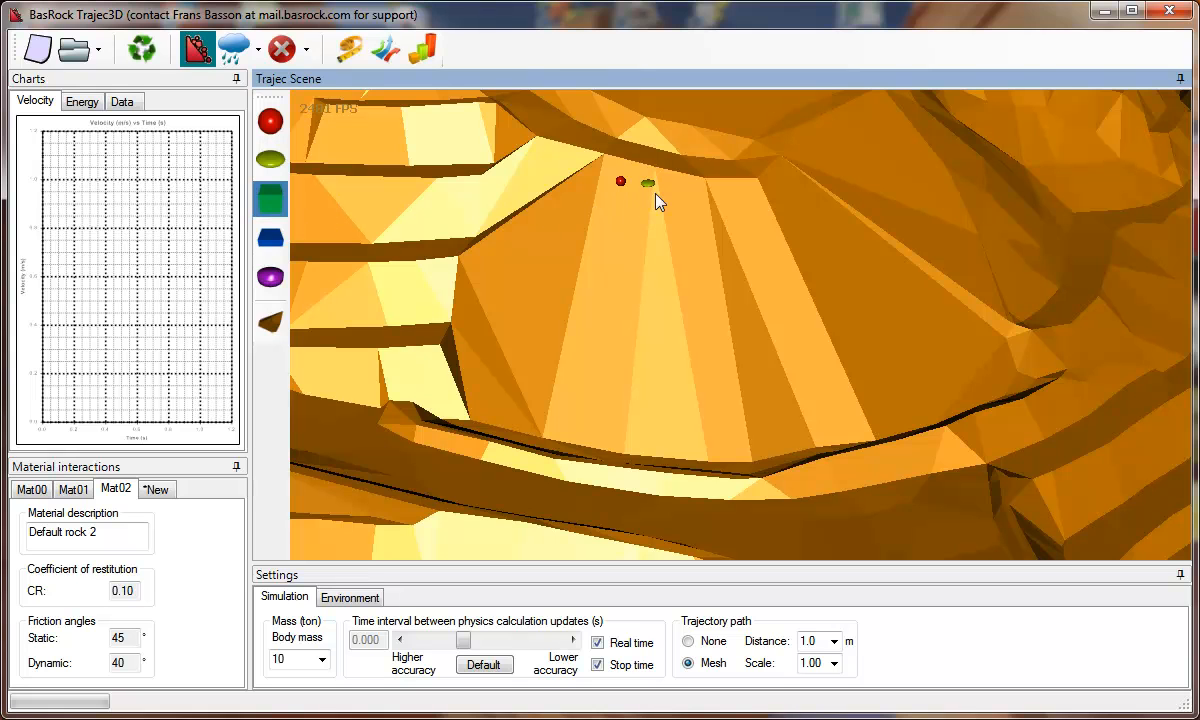
left_click(681, 185)
left_click(280, 240)
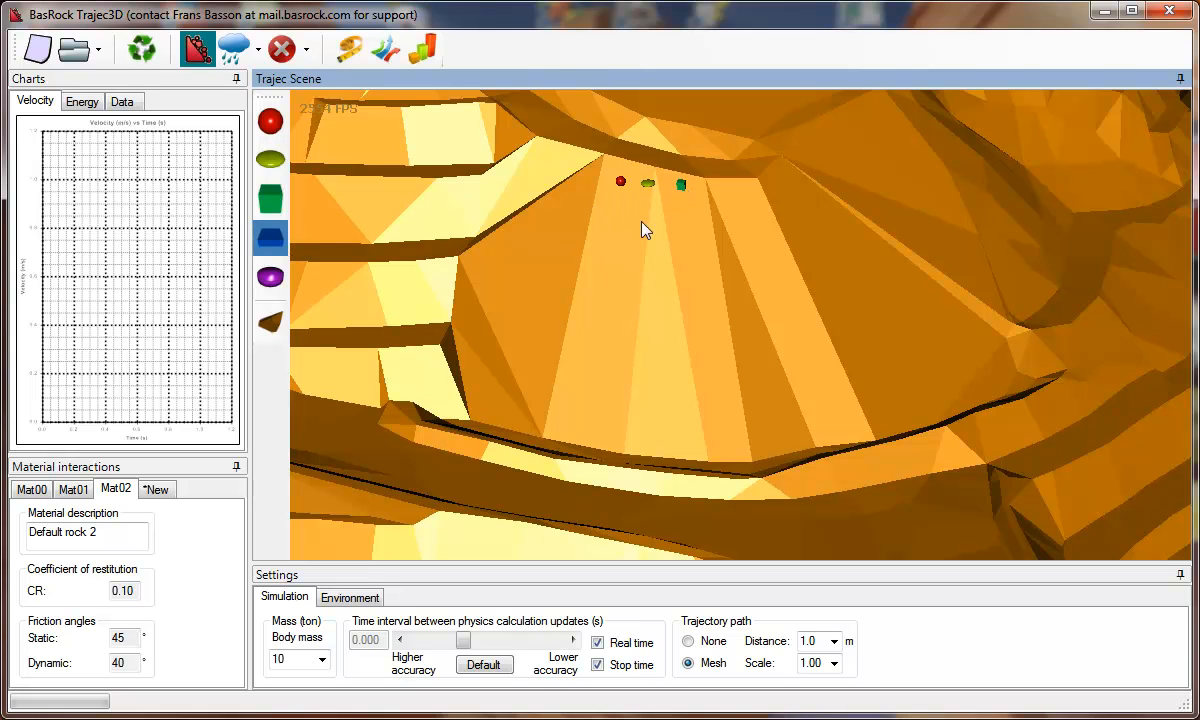
left_click(712, 186)
left_click(271, 282)
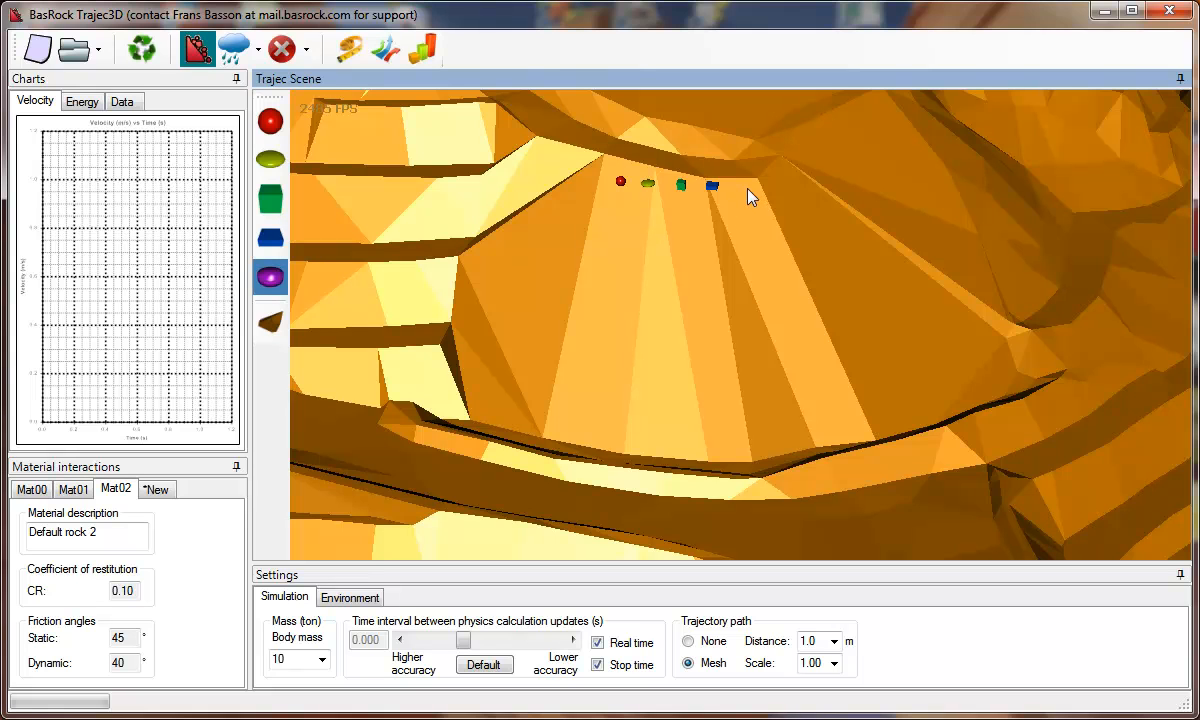
left_click(599, 666)
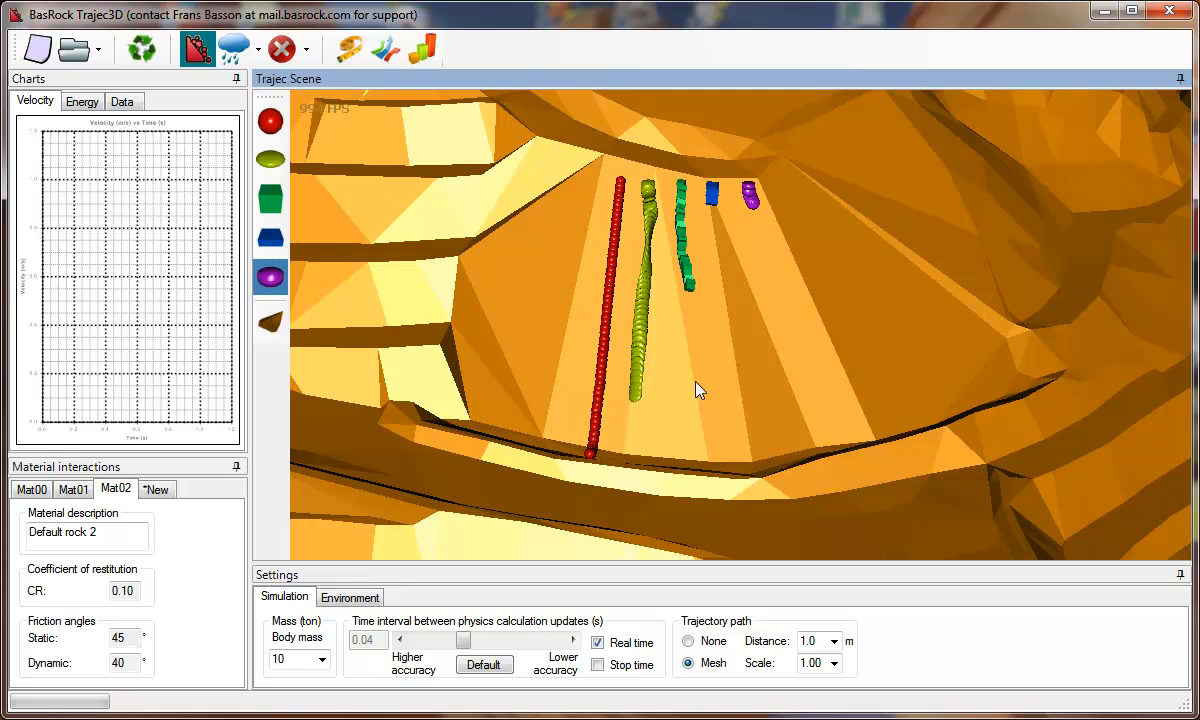
middle_click_drag(718, 407, 750, 410)
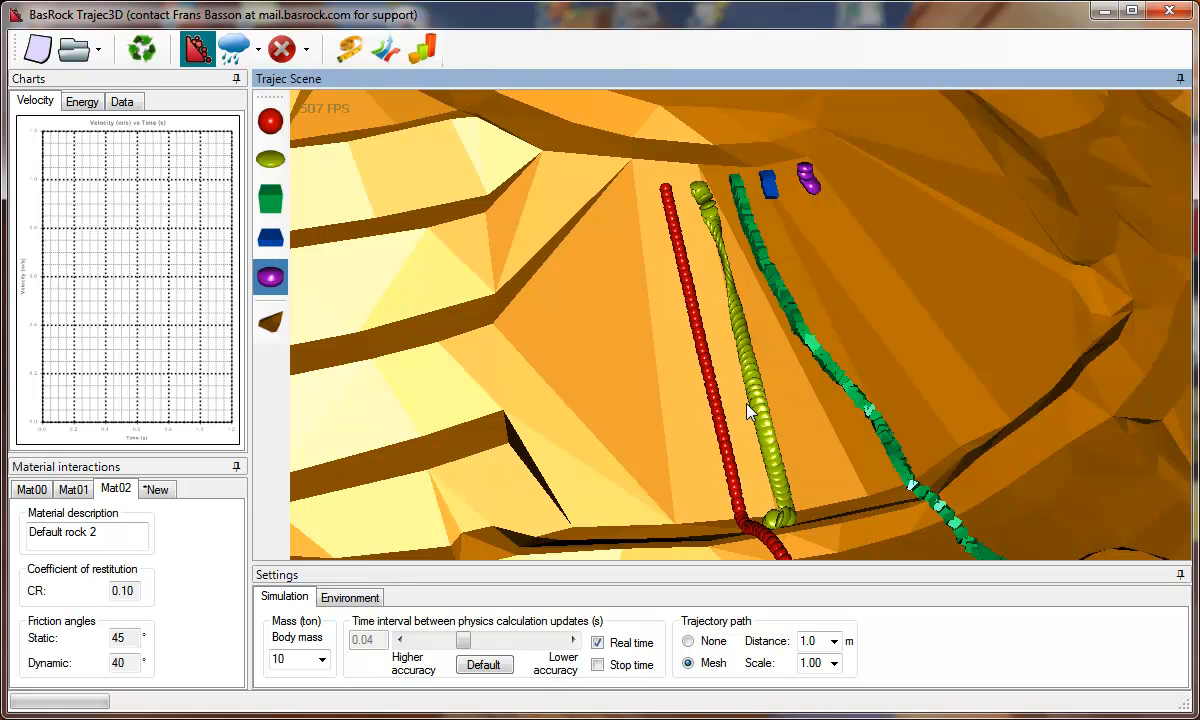
Activate trajectory charting and widen the Charts window, trying it as a floating window before docking it again.
left_click(425, 55)
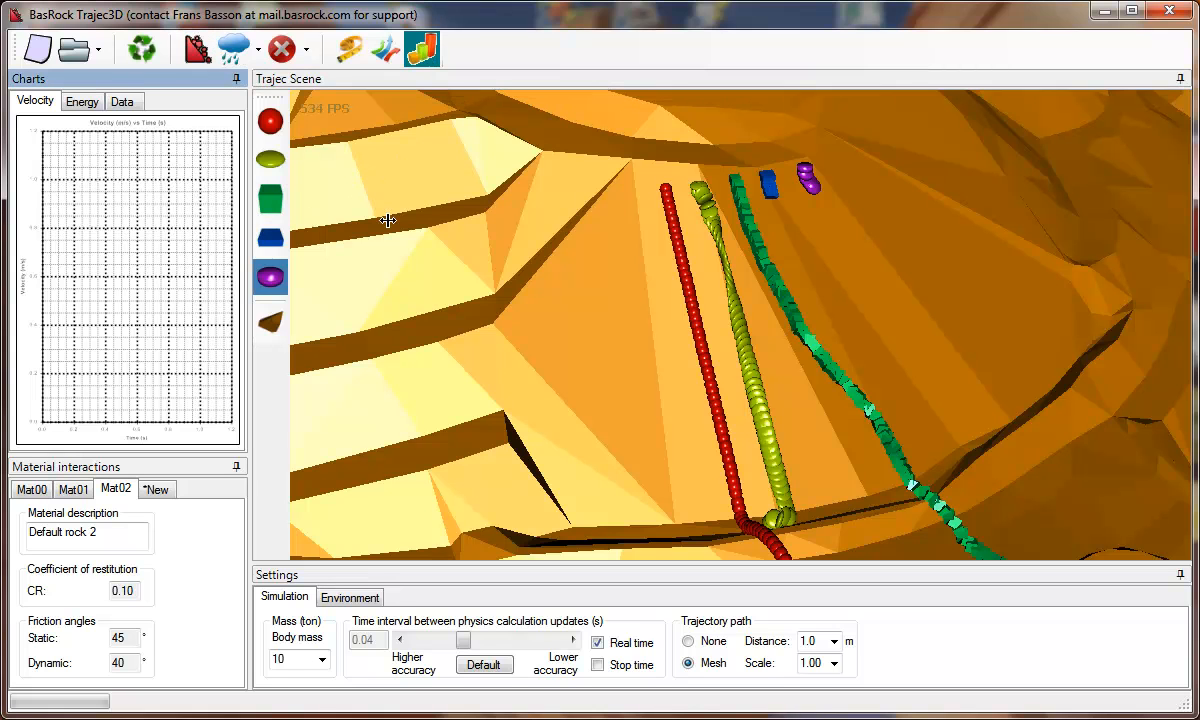
left_click_drag(250, 212, 488, 225)
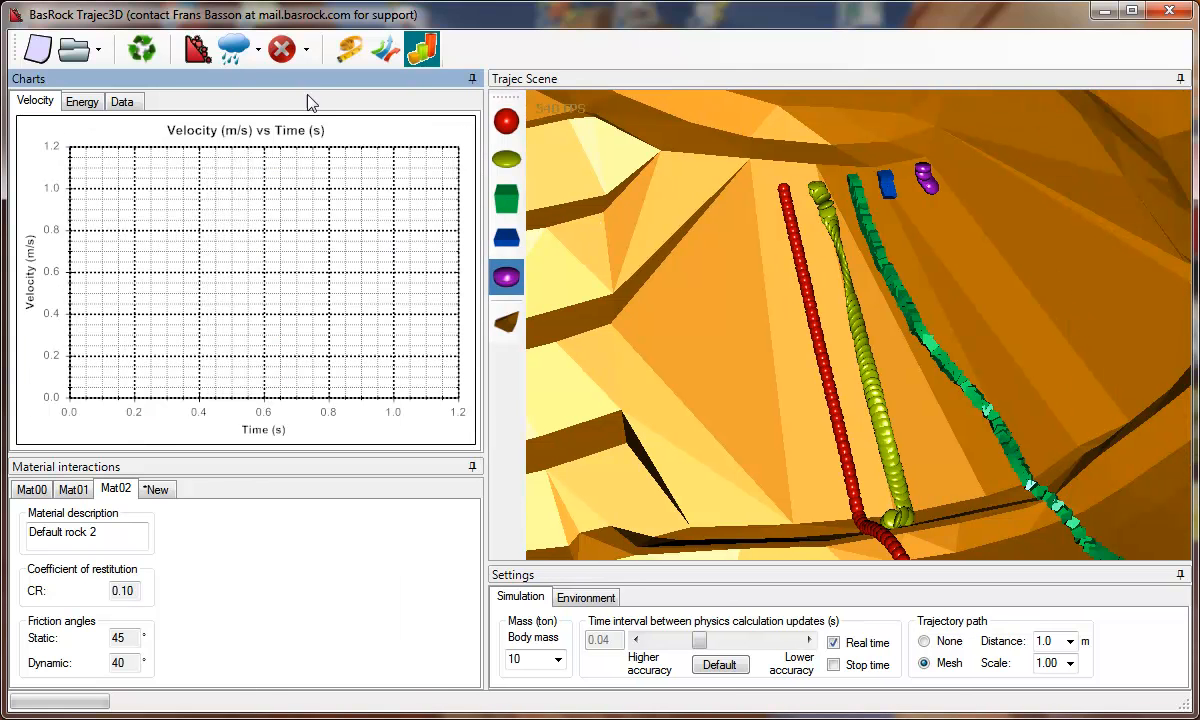
left_click_drag(290, 79, 908, 140)
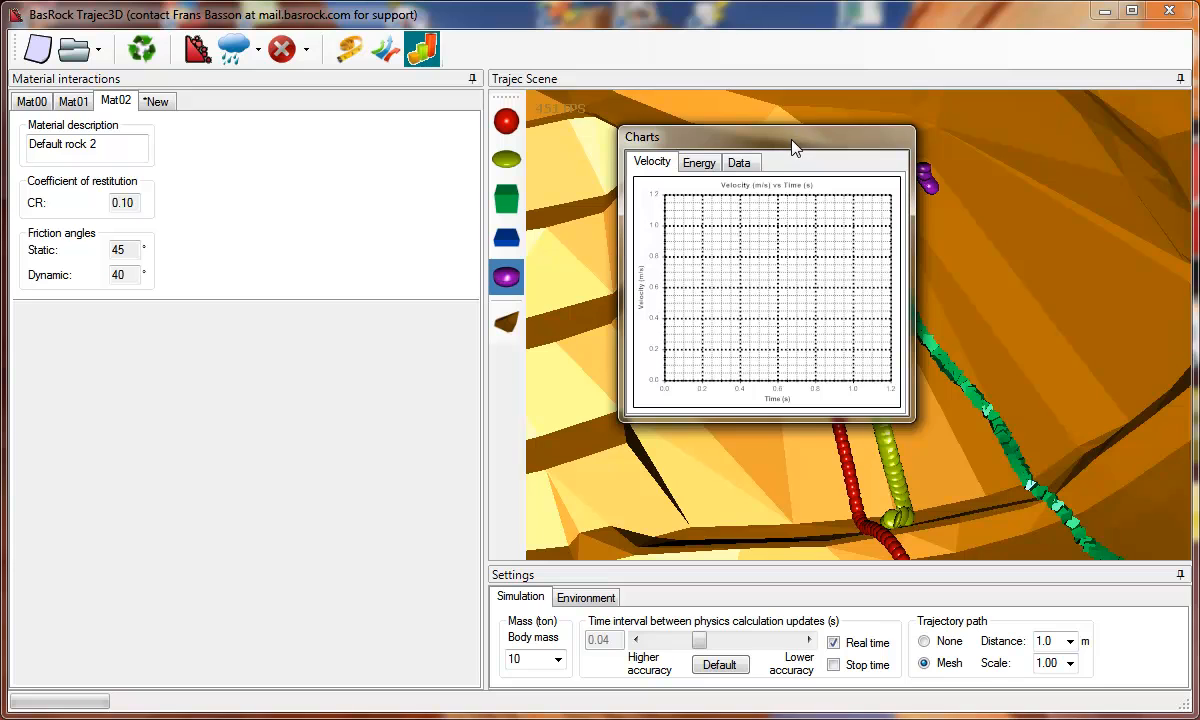
double_click(791, 139)
Chart velocity against time and energy against time for a point on a simulated body's trajectory.
left_click(692, 219)
left_click_drag(692, 219, 936, 261)
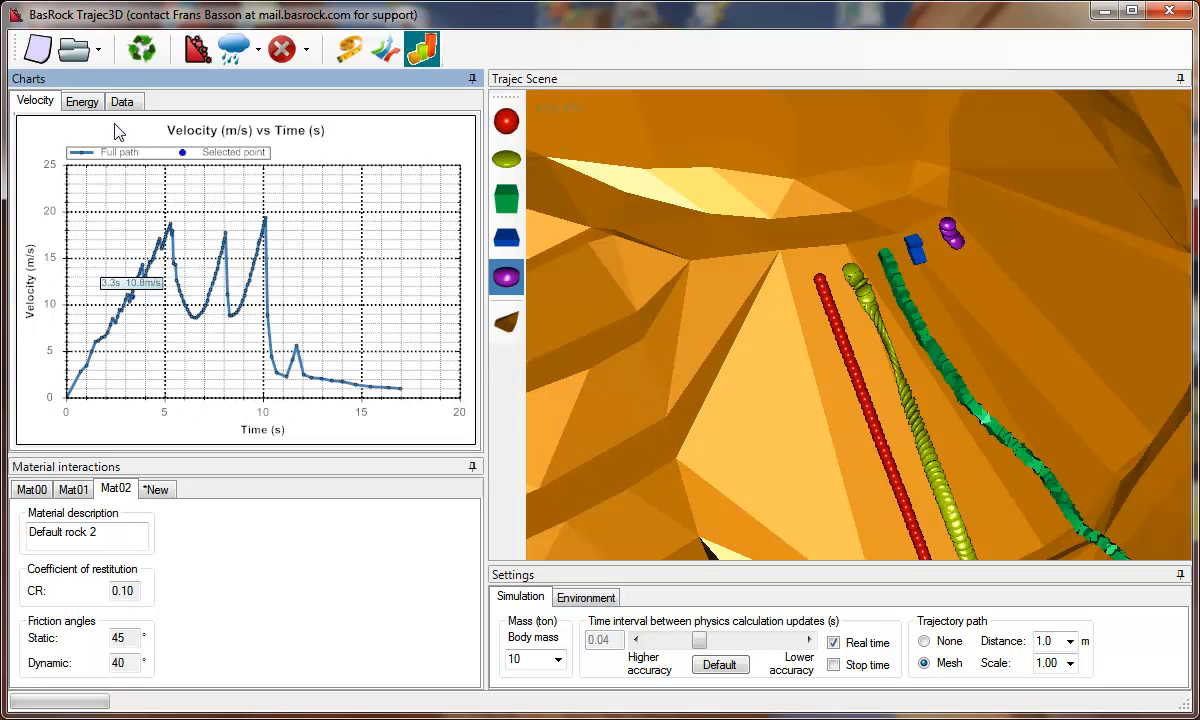
left_click(88, 103)
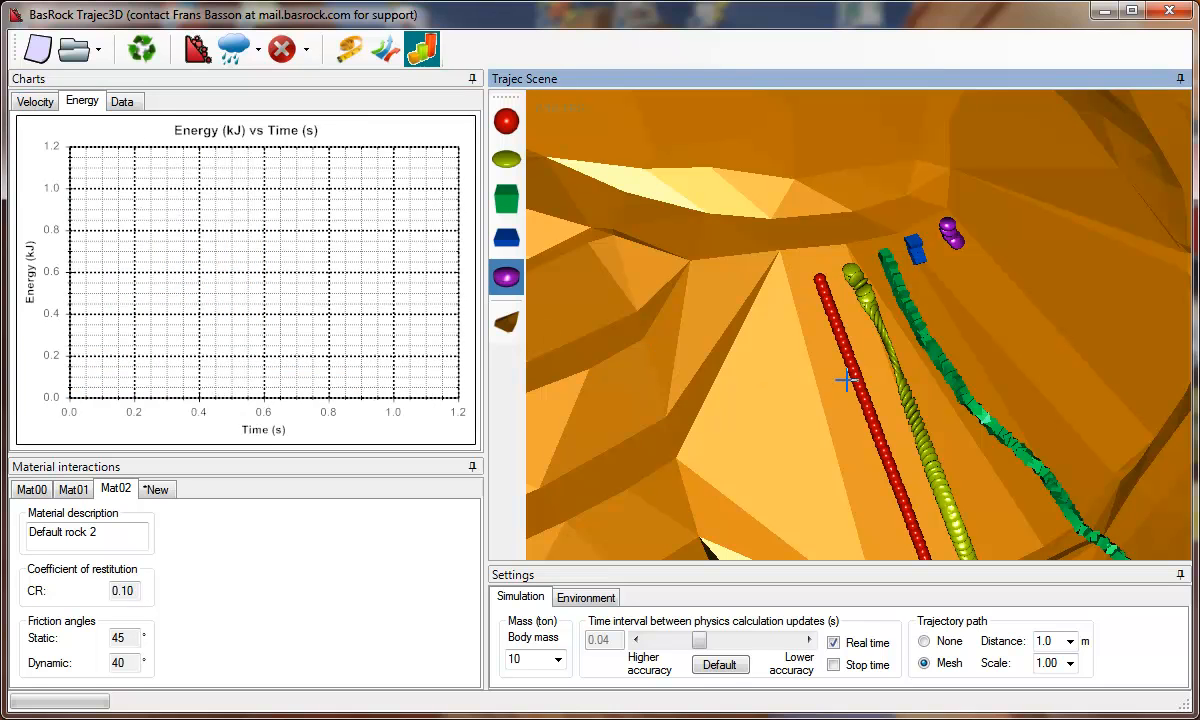
mouse_move(859, 380)
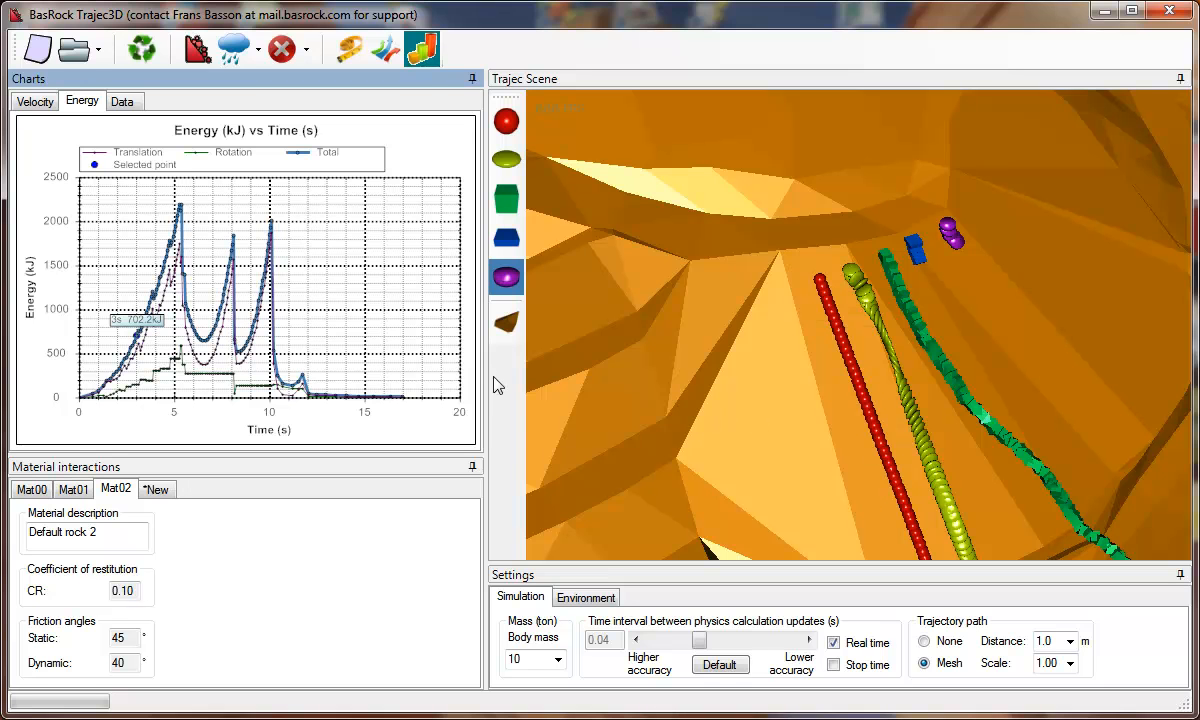
Enlarge the Charts window to read the energy curves, and shrink it to give the 3D scene more room.
left_click_drag(747, 374, 737, 380)
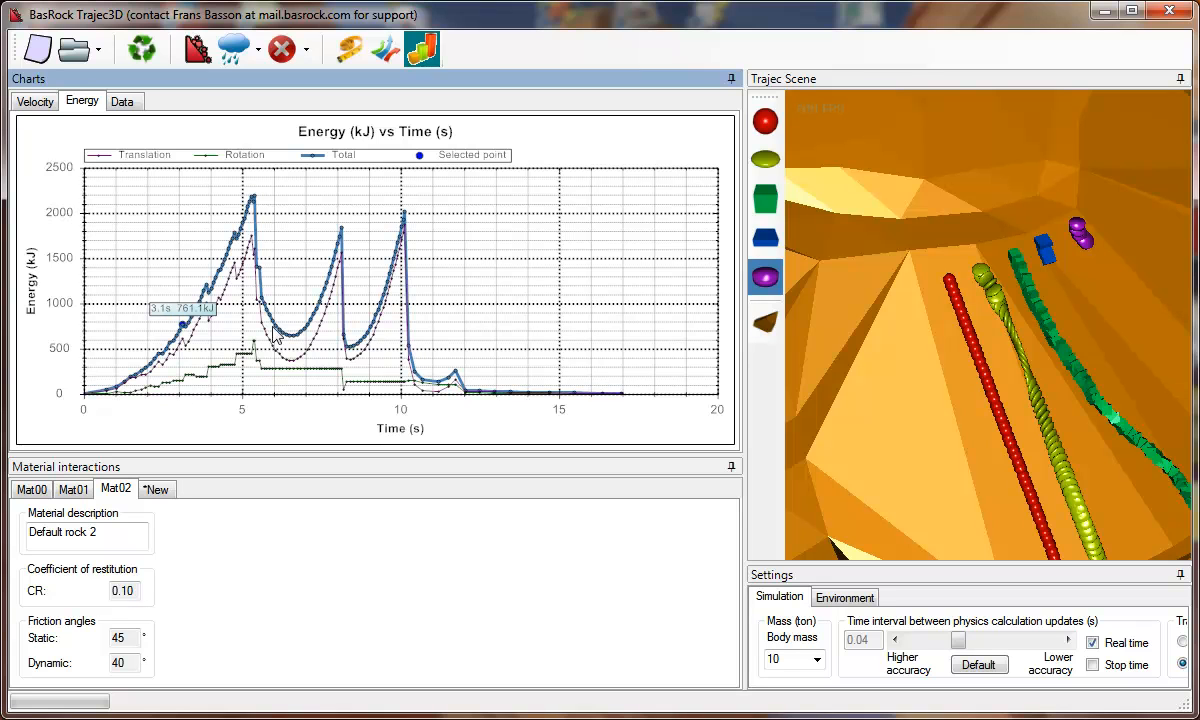
left_click_drag(747, 293, 391, 320)
left_click_drag(231, 321, 231, 322)
middle_click_drag(736, 343, 668, 346)
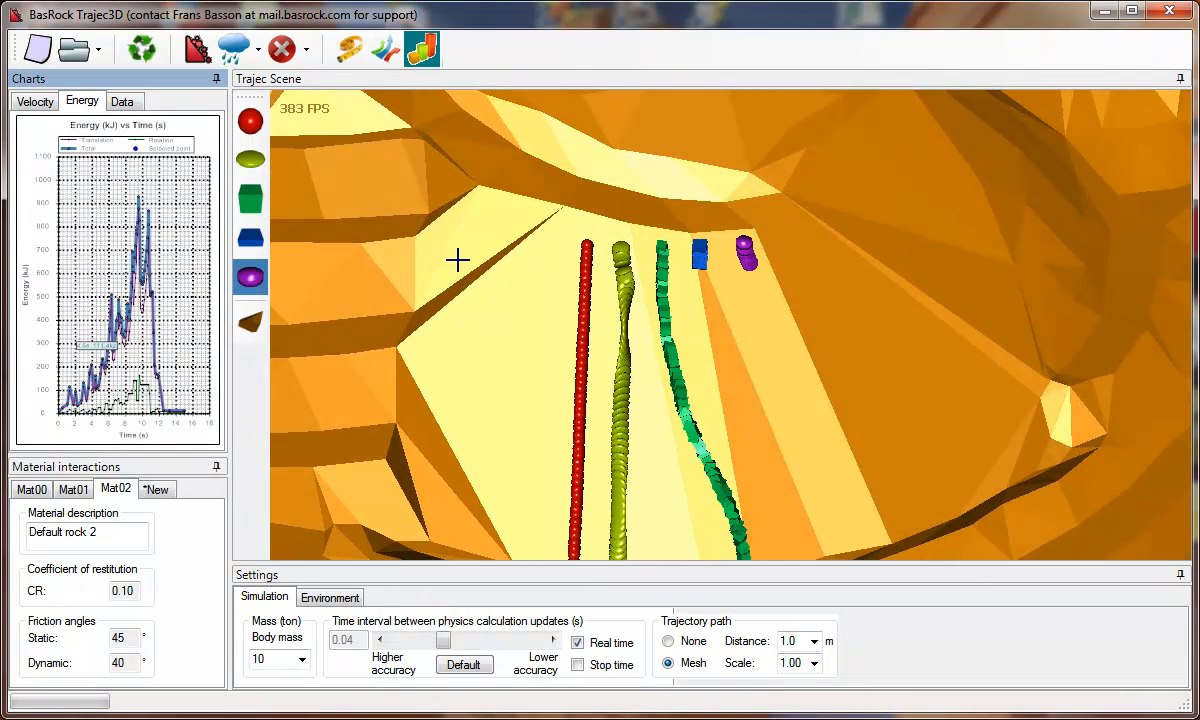
Display the body trajectories as colour-contoured paths, and view them along their full length down the pit slope.
left_click(386, 55)
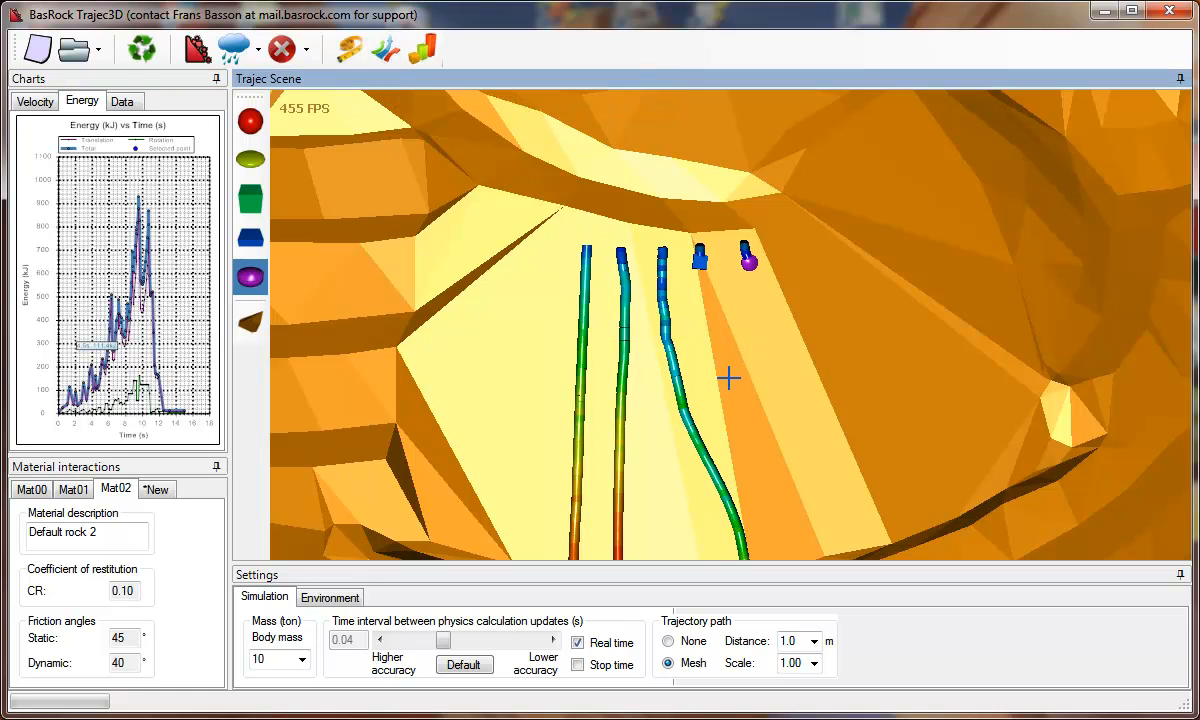
middle_click_drag(669, 357, 595, 228)
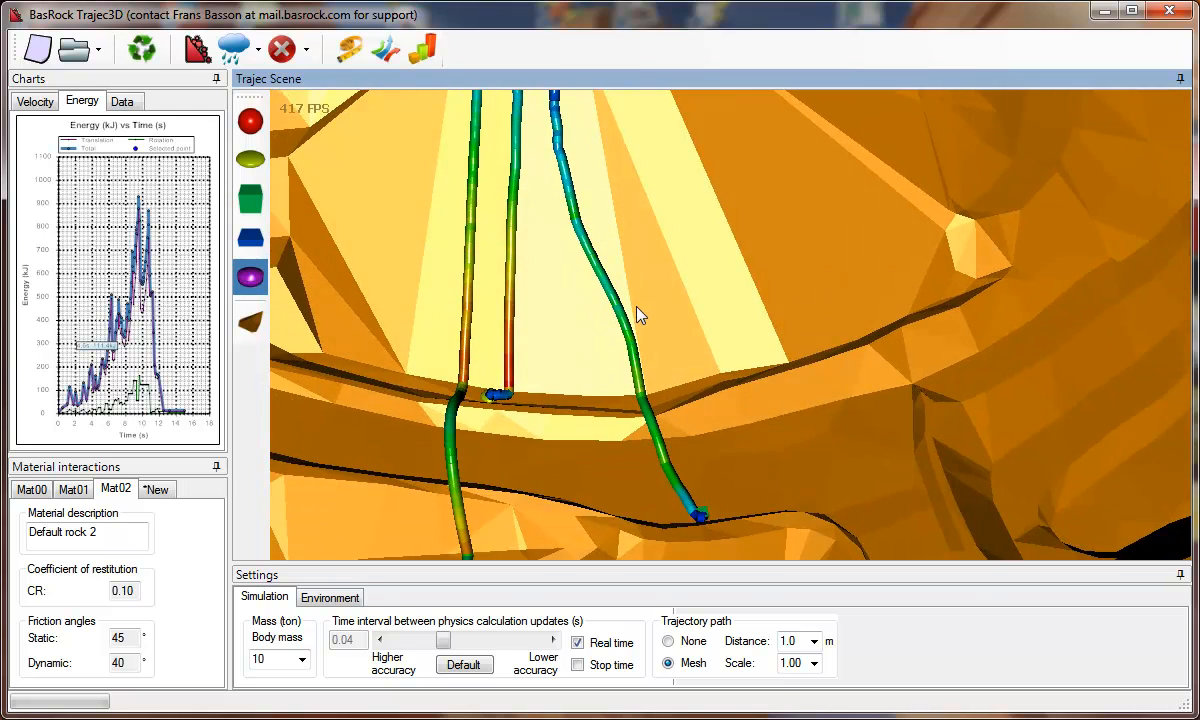
scroll(639, 307, "down", 4)
scroll(640, 315, "down", 2)
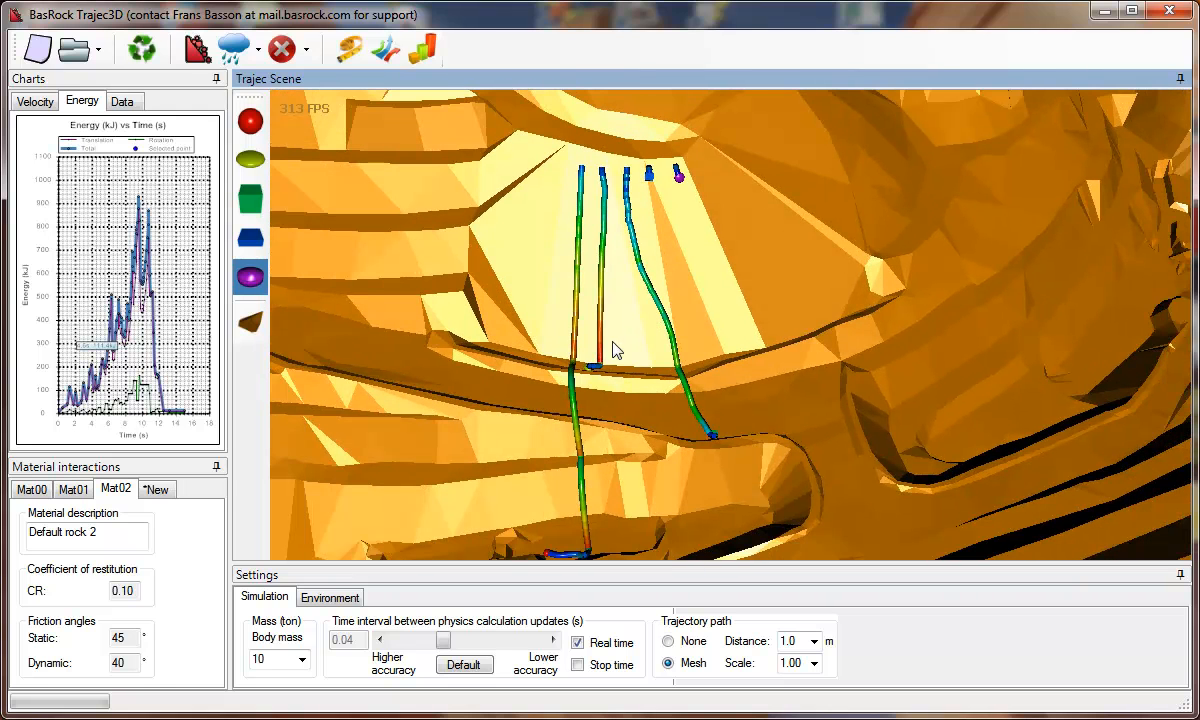